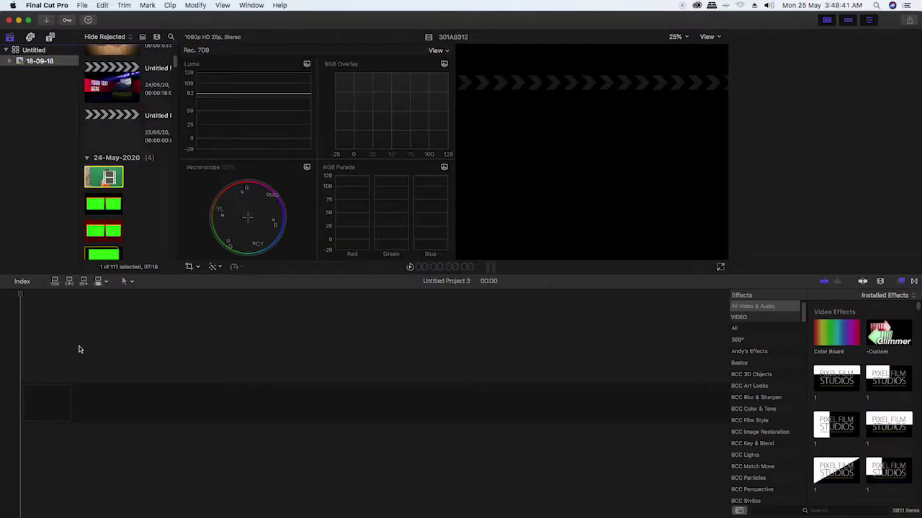
Append the selected green-screen boy clip to the start of the project timeline.
{"action": "key", "text": "e"}
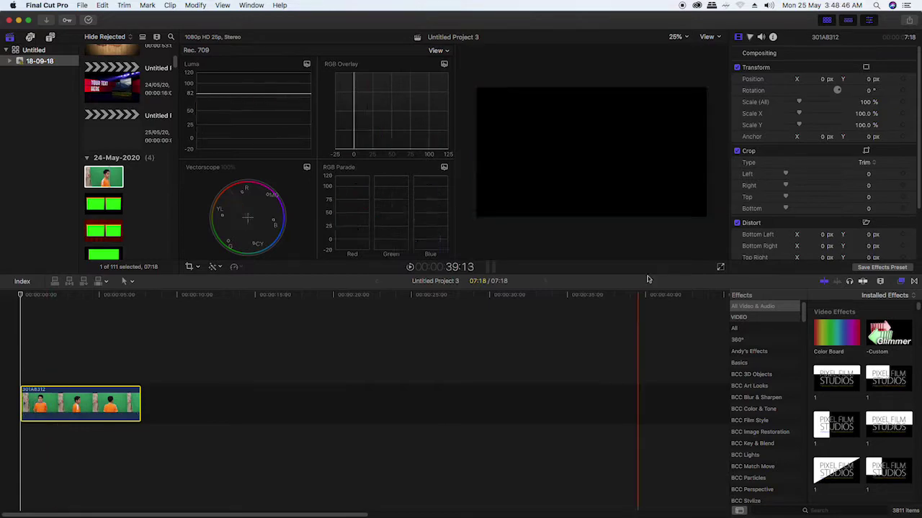
Preview the boy clip from the start and trim its head in to the playhead.
{"action": "left_click", "coordinate": [27, 297]}
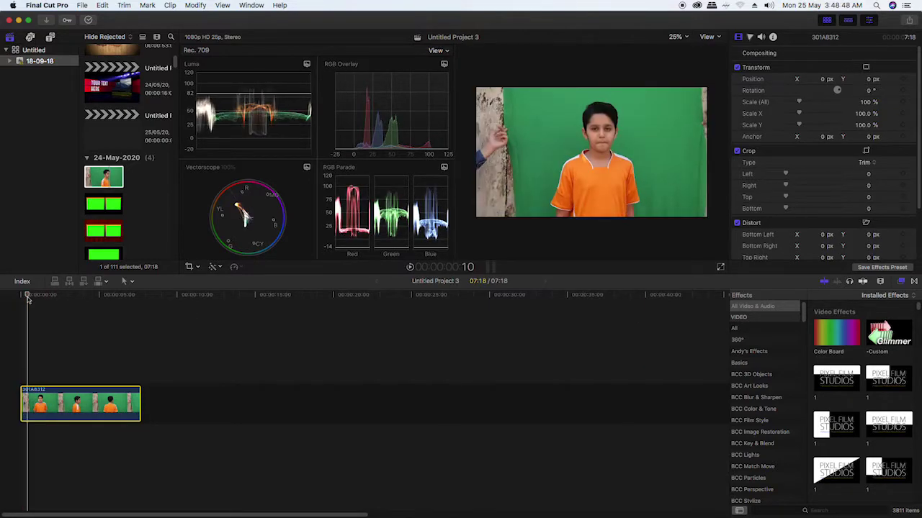
{"action": "key", "text": "space"}
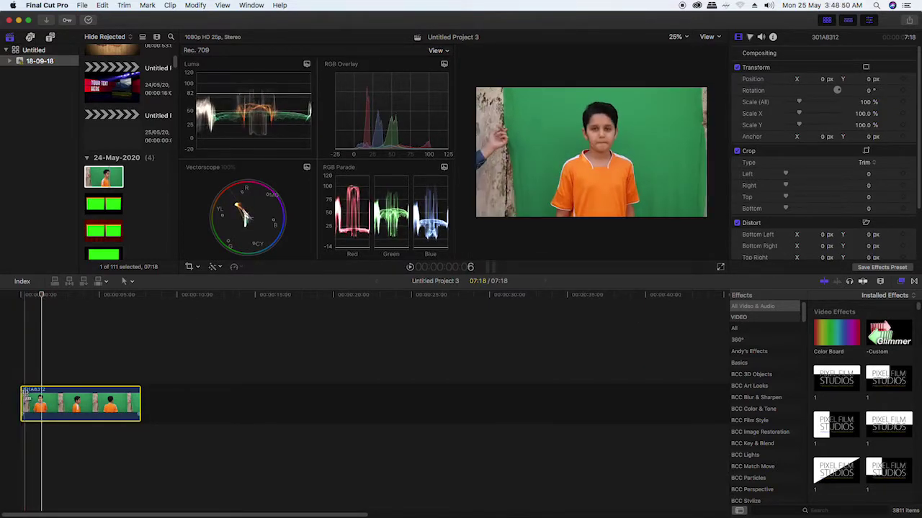
{"action": "left_click_drag", "start_coordinate": [22, 402], "coordinate": [41, 402]}
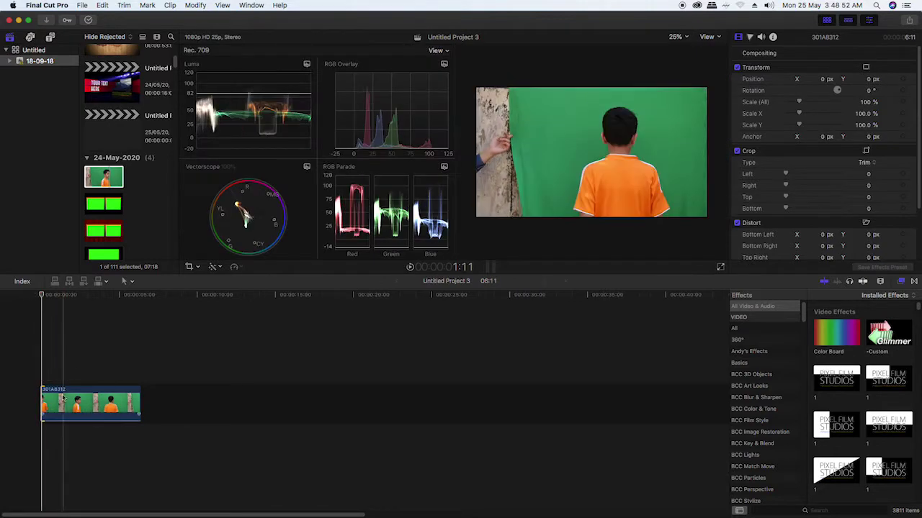
{"action": "left_click", "coordinate": [62, 398]}
Trim 19 frames off the clip's tail so it runs 05:18.
{"action": "left_click", "coordinate": [107, 299]}
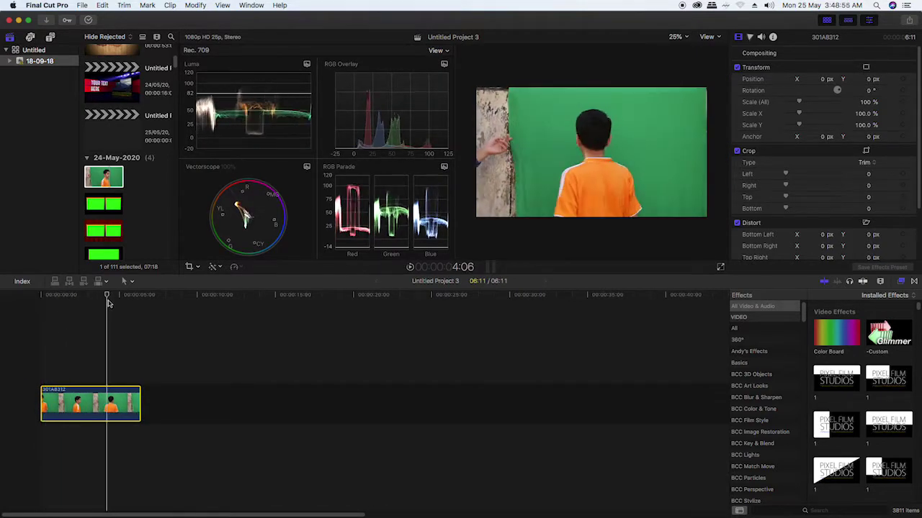
{"action": "left_click_drag", "start_coordinate": [108, 302], "coordinate": [132, 305]}
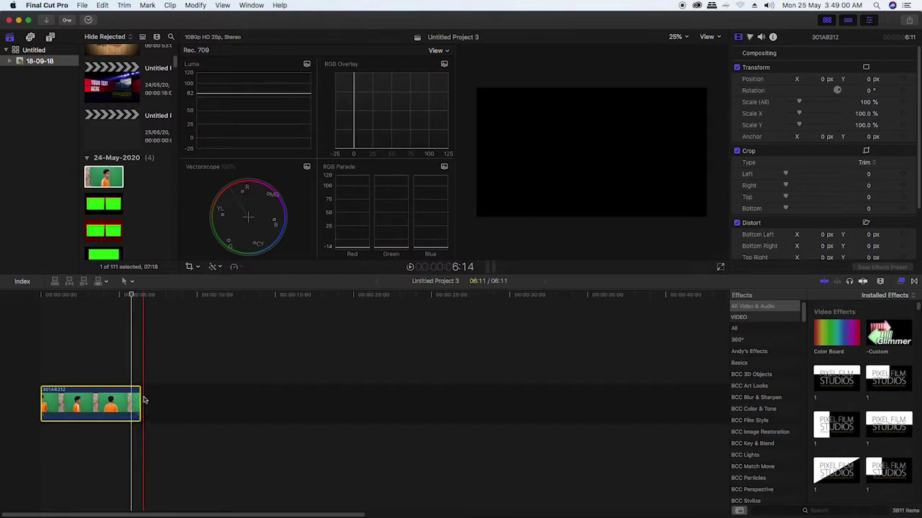
{"action": "left_click_drag", "start_coordinate": [141, 400], "coordinate": [128, 399]}
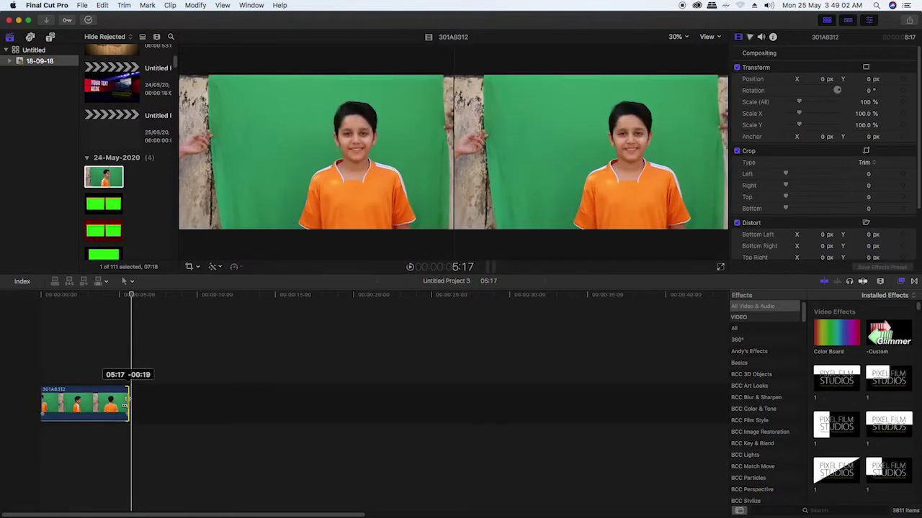
{"action": "key", "text": "super+7"}
{"action": "left_click_drag", "start_coordinate": [75, 299], "coordinate": [113, 308]}
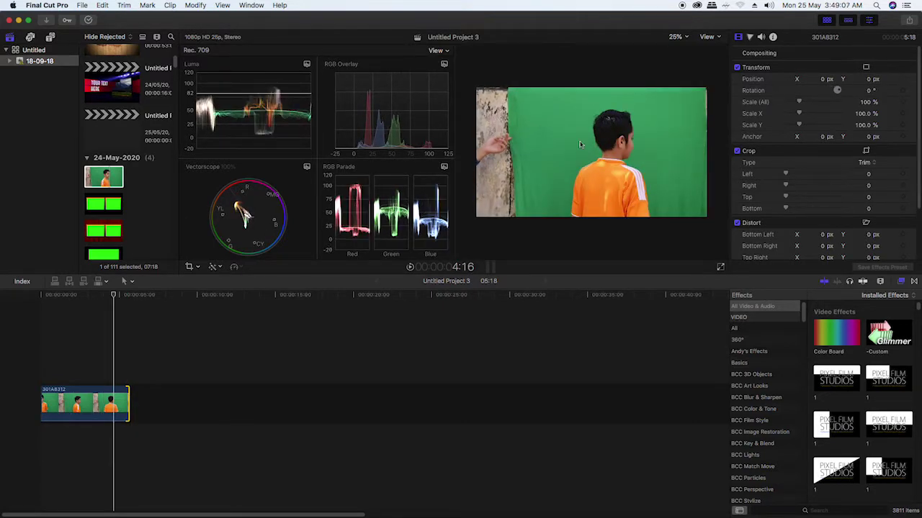
Crop the boy clip 497 px from the left and 240 px from the right, then widen the viewer.
{"action": "left_click_drag", "start_coordinate": [786, 104], "coordinate": [807, 107]}
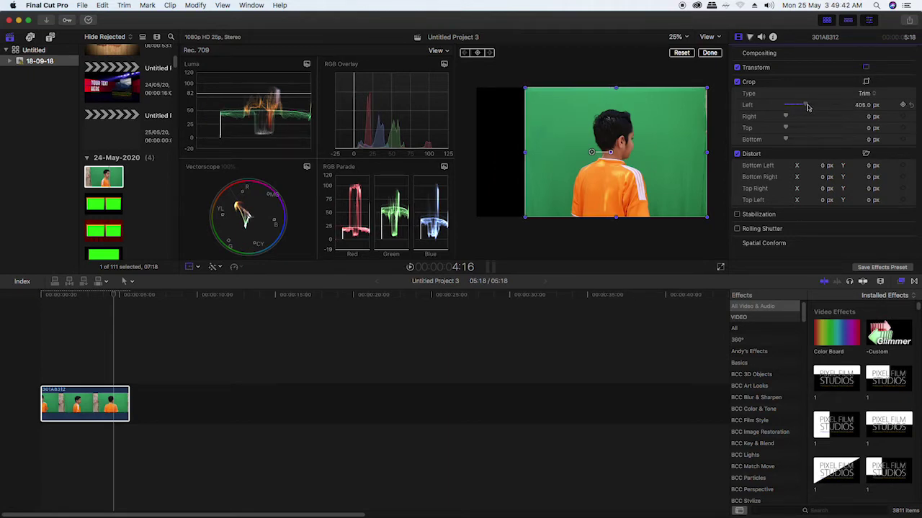
{"action": "left_click_drag", "start_coordinate": [786, 117], "coordinate": [798, 118]}
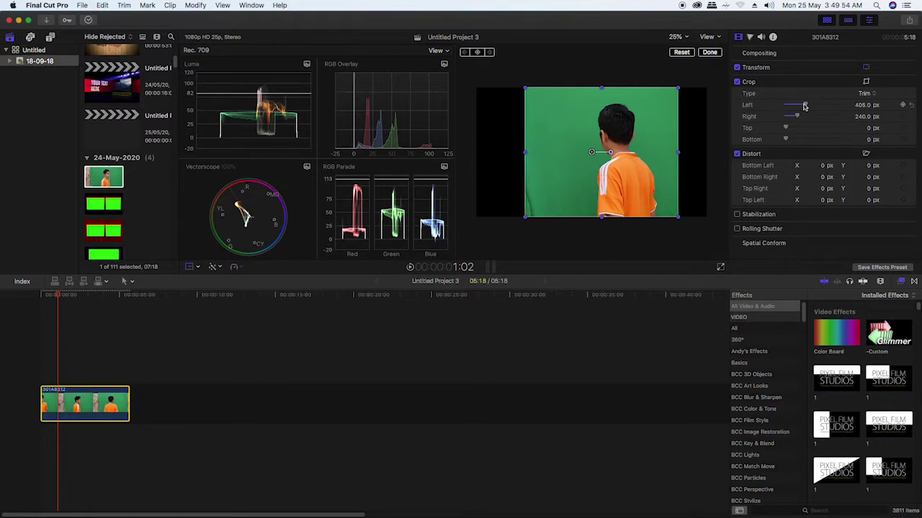
{"action": "left_click_drag", "start_coordinate": [804, 106], "coordinate": [810, 105]}
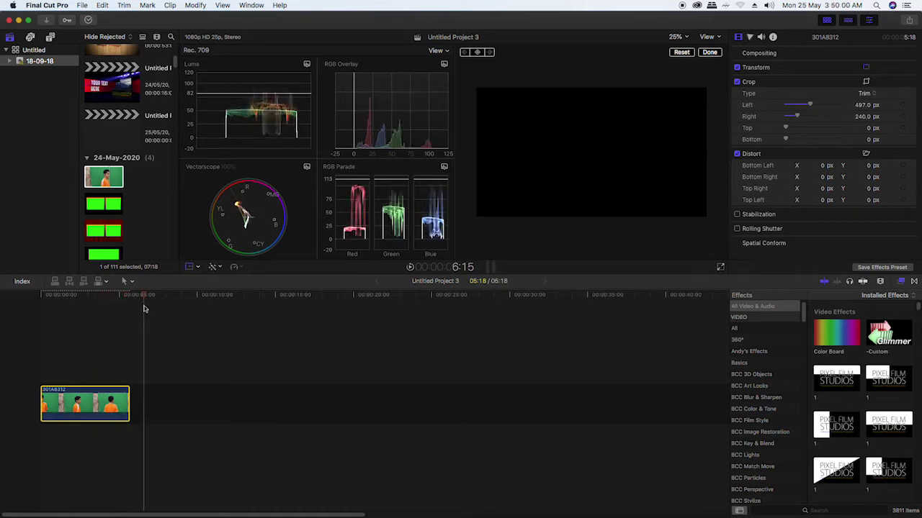
{"action": "left_click", "coordinate": [73, 310]}
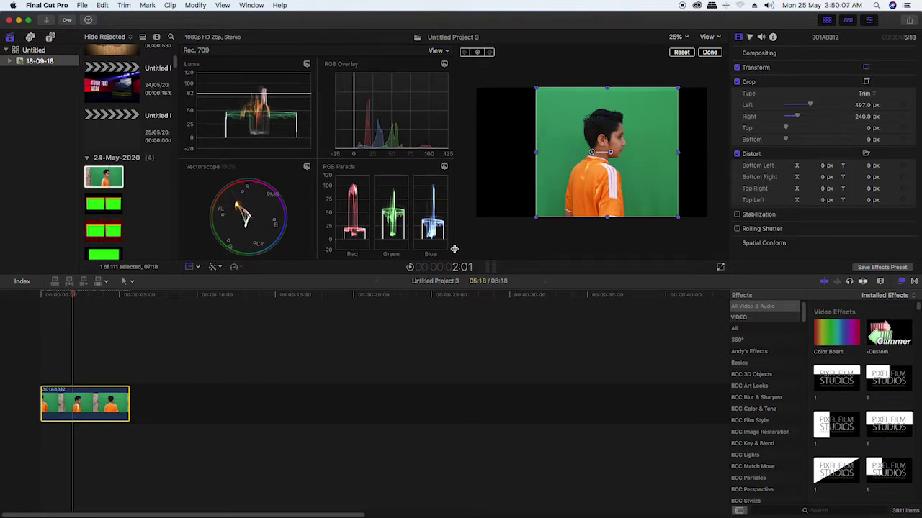
{"action": "left_click_drag", "start_coordinate": [454, 249], "coordinate": [250, 234]}
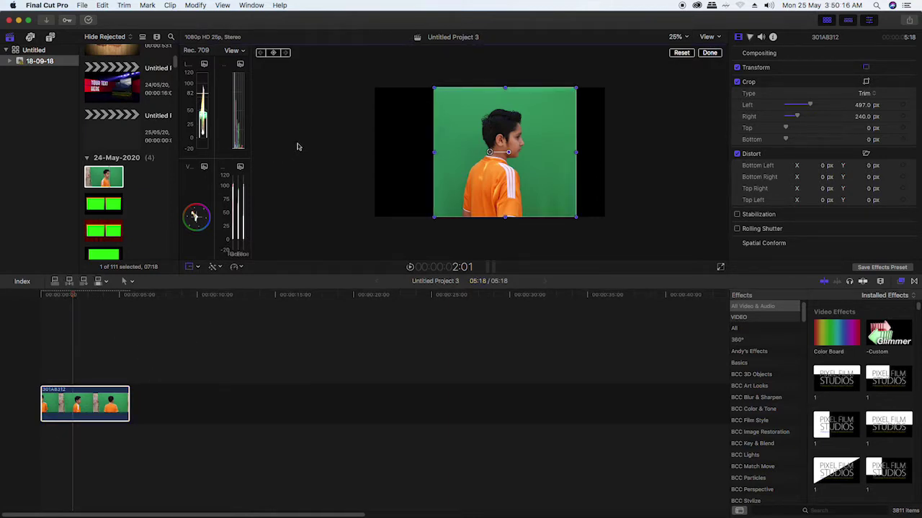
Zoom the viewer to 50% and blade the boy clip at 1:20, undoing an earlier misplaced cut.
{"action": "key", "text": "super+equal"}
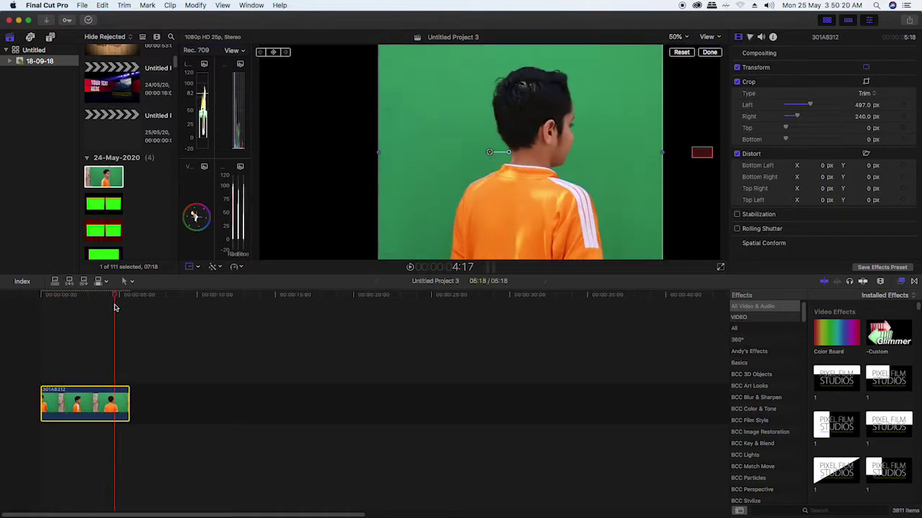
{"action": "left_click", "coordinate": [72, 317]}
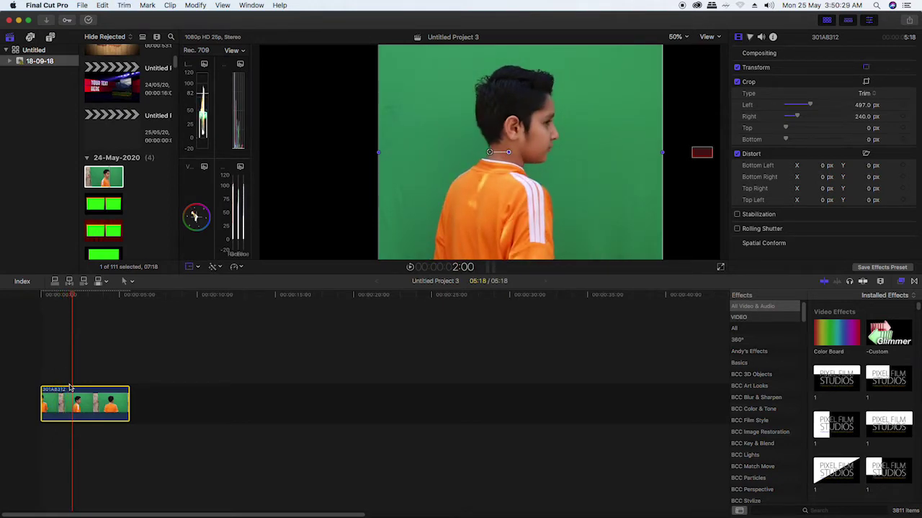
{"action": "key", "text": "super+b"}
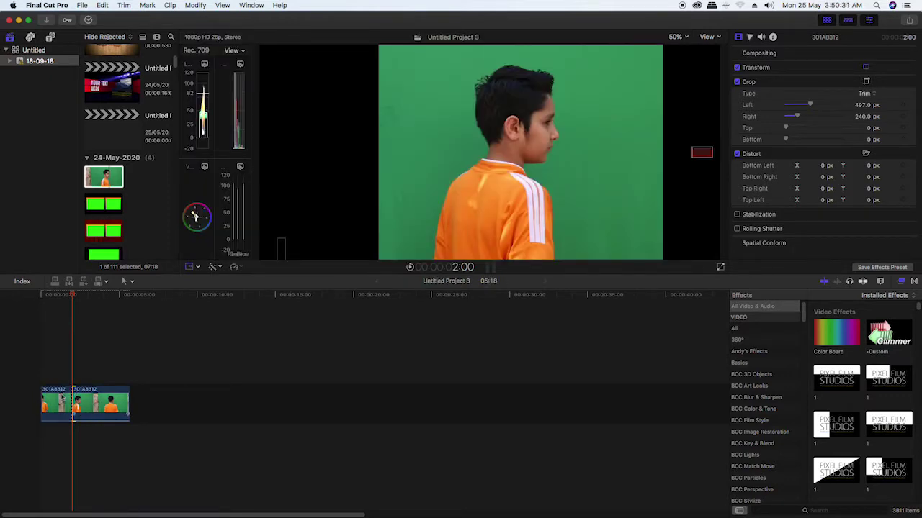
{"action": "left_click", "coordinate": [61, 396]}
{"action": "key", "text": "super+z"}
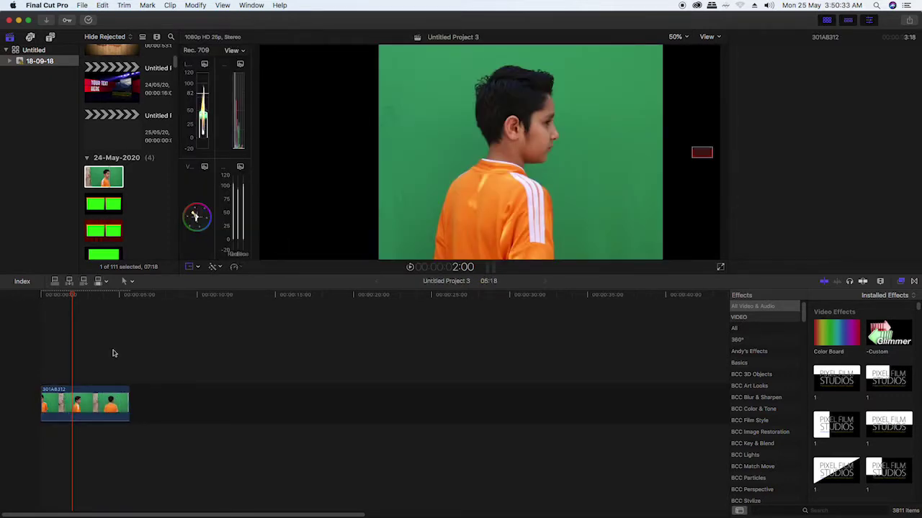
{"action": "left_click_drag", "start_coordinate": [70, 296], "coordinate": [83, 303]}
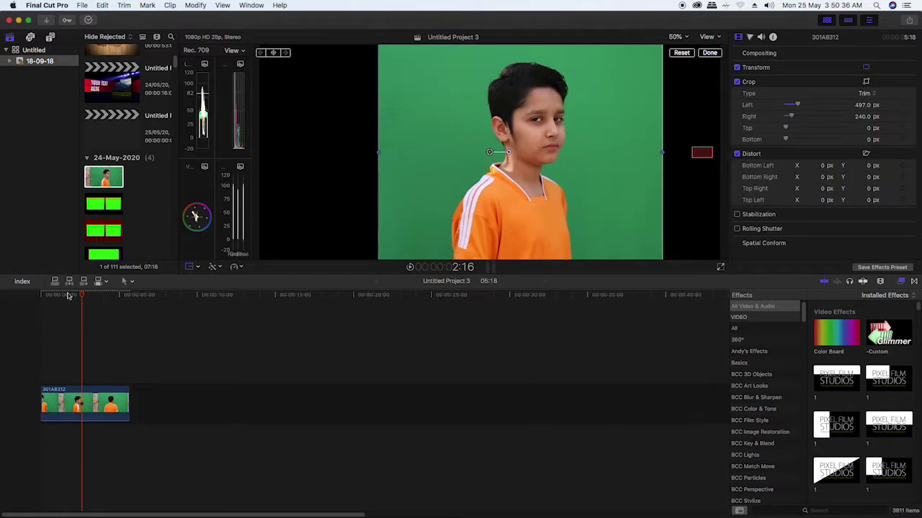
{"action": "mouse_move", "coordinate": [68, 296]}
{"action": "left_mouse_down"}
{"action": "mouse_move", "coordinate": [58, 302]}
{"action": "mouse_move", "coordinate": [69, 302]}
{"action": "left_mouse_up"}
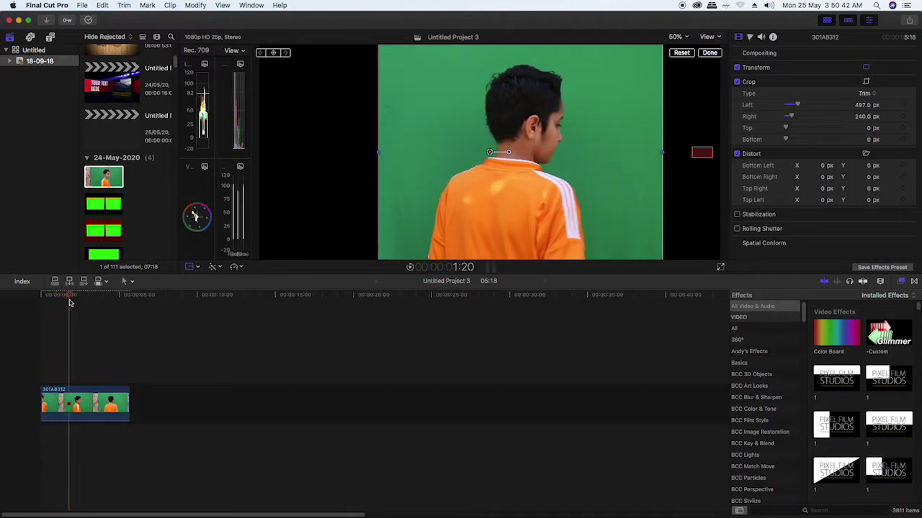
{"action": "left_click", "coordinate": [72, 396]}
{"action": "key", "text": "super+b"}
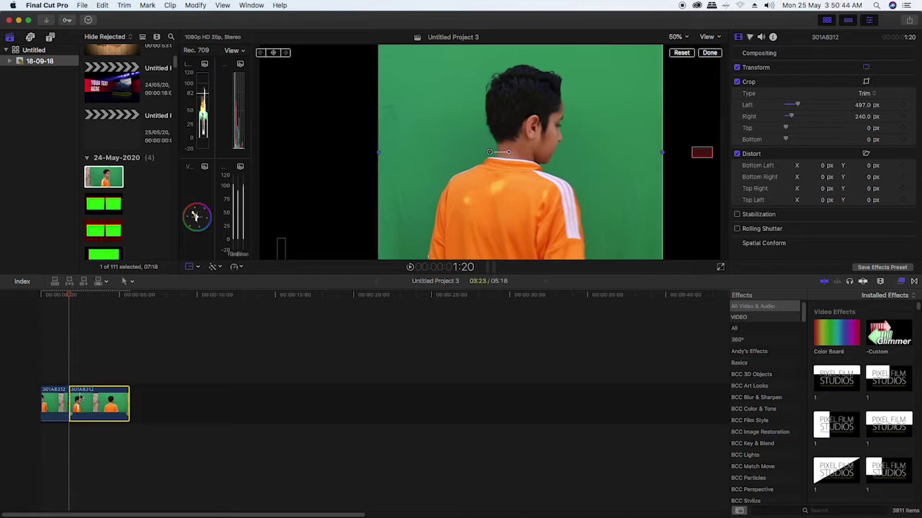
Find BCC Chromakey in the Effects browser and apply it to the second clip piece.
{"action": "left_click", "coordinate": [796, 511]}
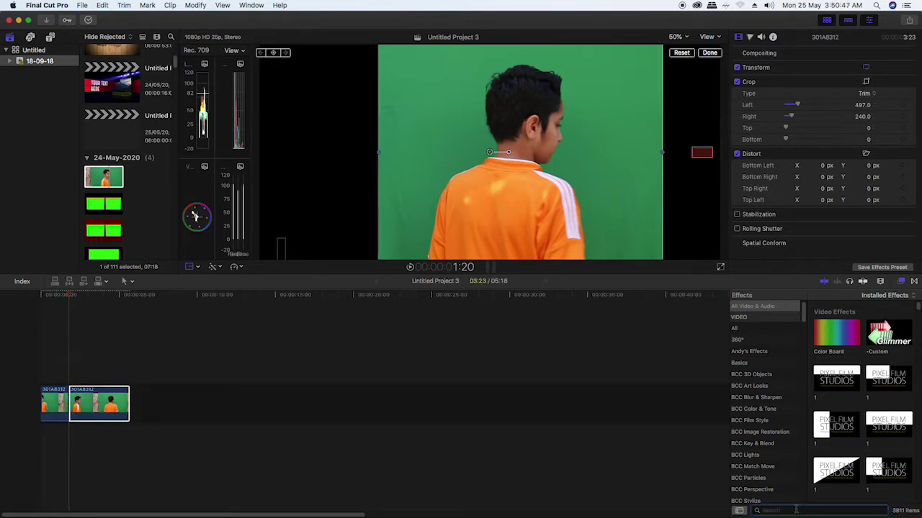
{"action": "type", "text": "cRO"}
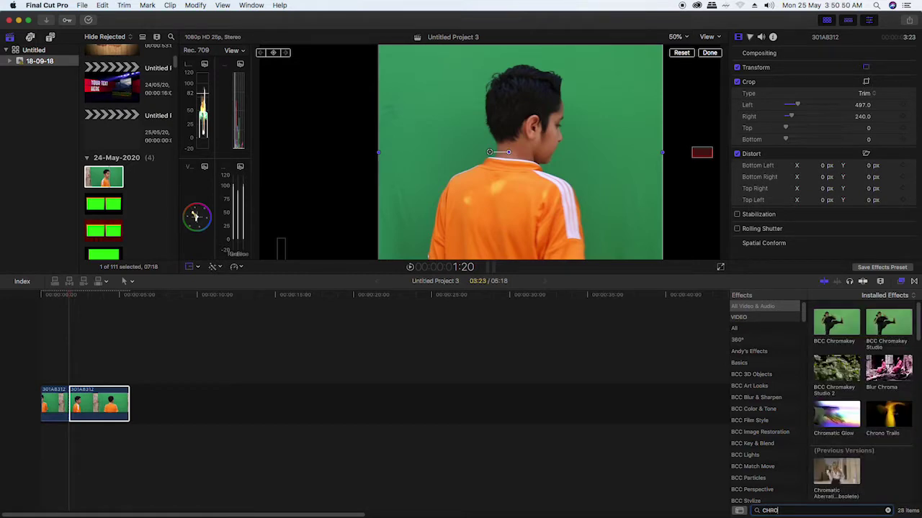
{"action": "mouse_move", "coordinate": [828, 328]}
{"action": "left_mouse_down"}
{"action": "mouse_move", "coordinate": [58, 416]}
{"action": "mouse_move", "coordinate": [88, 407]}
{"action": "left_mouse_up"}
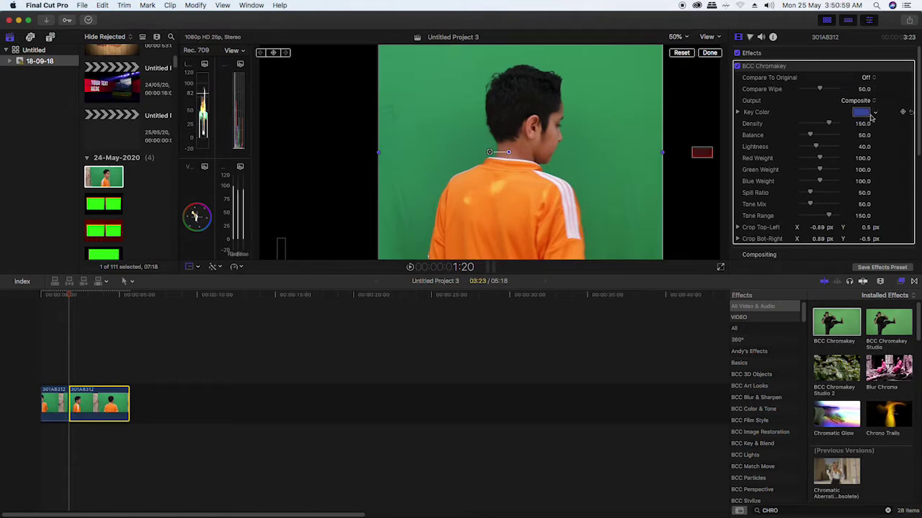
Set the key colour by eyedropping the green backdrop, leaving the boy over black.
{"action": "left_click", "coordinate": [864, 114]}
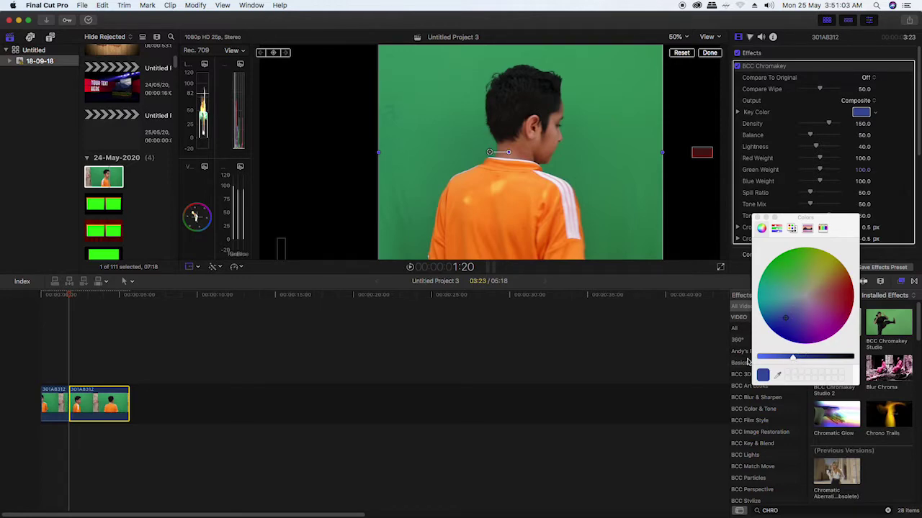
{"action": "left_click_drag", "start_coordinate": [797, 360], "coordinate": [759, 357]}
{"action": "left_click", "coordinate": [777, 375]}
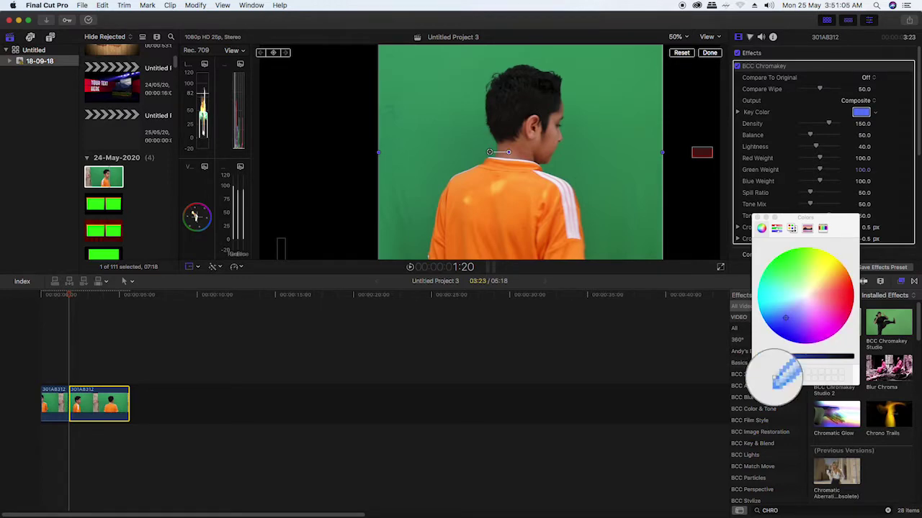
{"action": "left_click", "coordinate": [604, 163]}
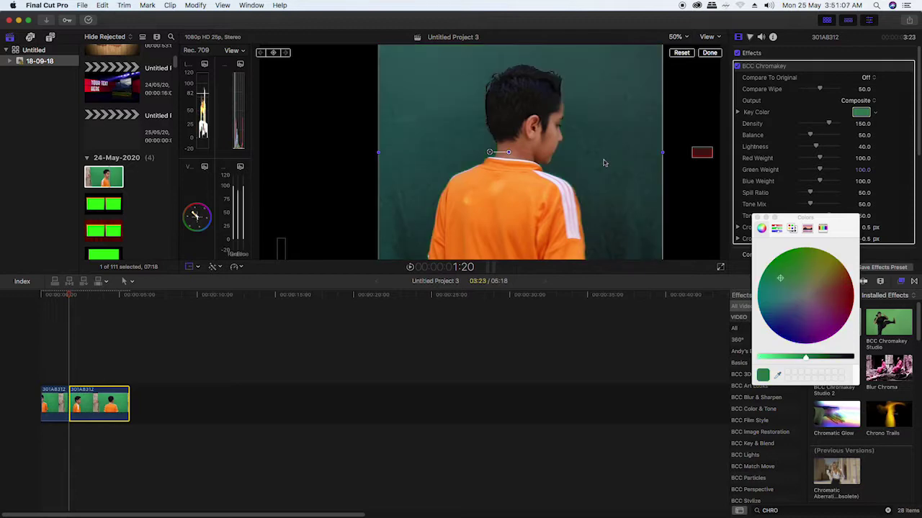
{"action": "left_click_drag", "start_coordinate": [804, 360], "coordinate": [712, 359]}
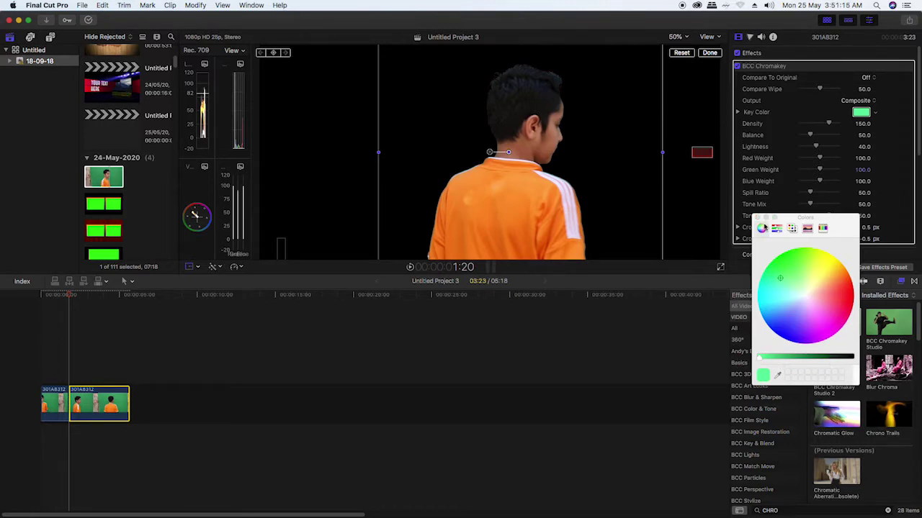
{"action": "left_click", "coordinate": [757, 217]}
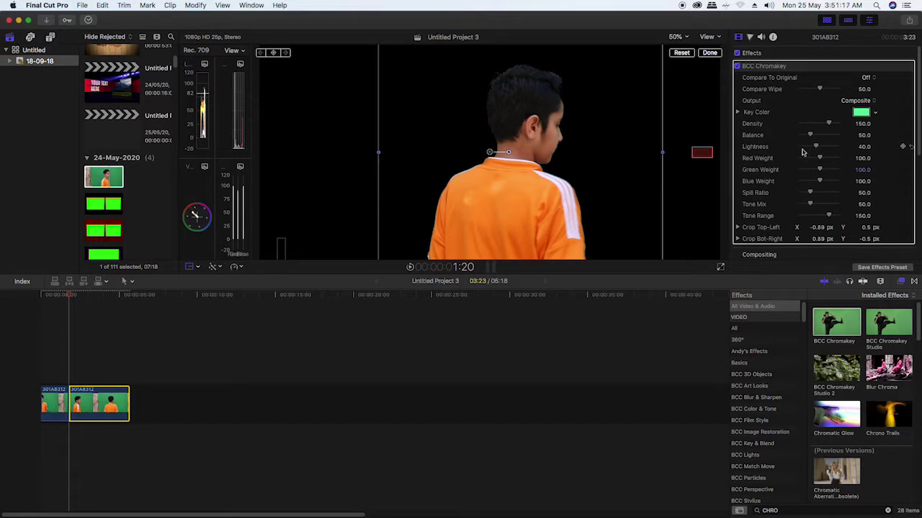
Tune BCC Chromakey: Balance 0, Lightness 35, Red Weight 94, Green Weight 104.
{"action": "mouse_move", "coordinate": [811, 135]}
{"action": "left_mouse_down"}
{"action": "mouse_move", "coordinate": [800, 135]}
{"action": "mouse_move", "coordinate": [824, 149]}
{"action": "mouse_move", "coordinate": [813, 149]}
{"action": "left_mouse_up"}
{"action": "mouse_move", "coordinate": [823, 159]}
{"action": "left_mouse_down"}
{"action": "mouse_move", "coordinate": [827, 170]}
{"action": "mouse_move", "coordinate": [818, 170]}
{"action": "left_mouse_up"}
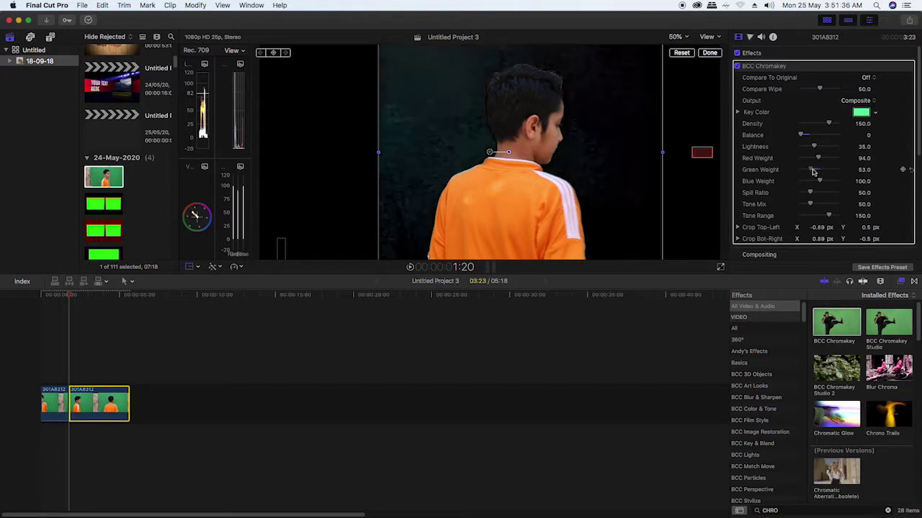
{"action": "left_click_drag", "start_coordinate": [815, 171], "coordinate": [824, 172]}
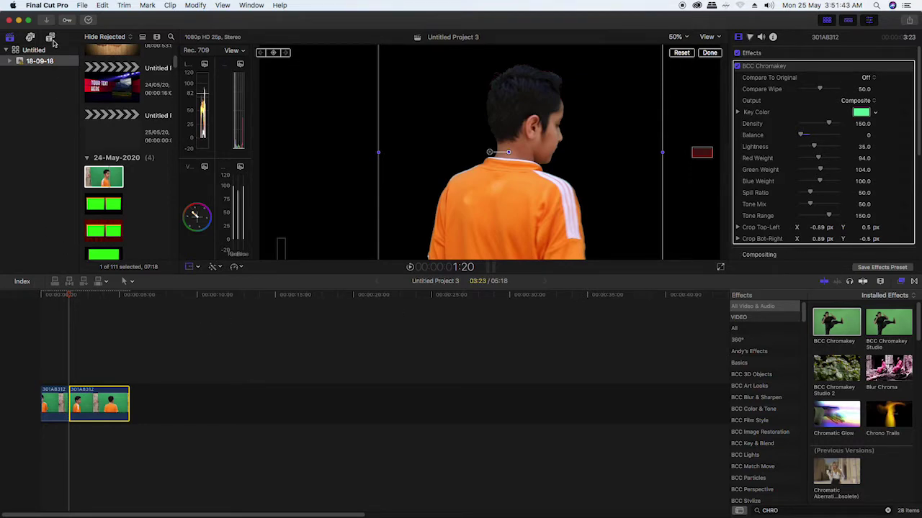
Drag the Motype Fast Editing generator into a lane beneath the boy clips.
{"action": "left_click", "coordinate": [52, 37]}
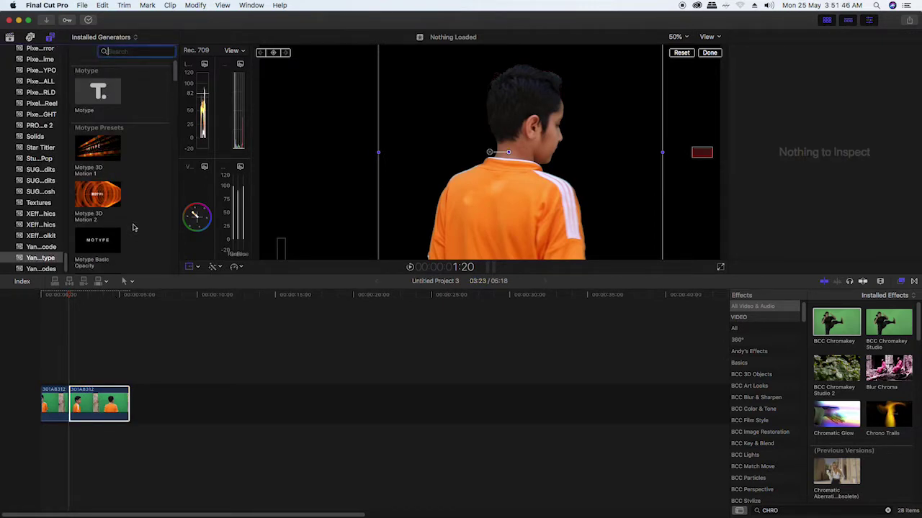
{"action": "scroll", "coordinate": [133, 228], "scroll_direction": "down", "scroll_amount": 2}
{"action": "scroll", "coordinate": [132, 227], "scroll_direction": "down", "scroll_amount": 1}
{"action": "scroll", "coordinate": [133, 227], "scroll_direction": "down", "scroll_amount": 1}
{"action": "scroll", "coordinate": [132, 228], "scroll_direction": "down", "scroll_amount": 1}
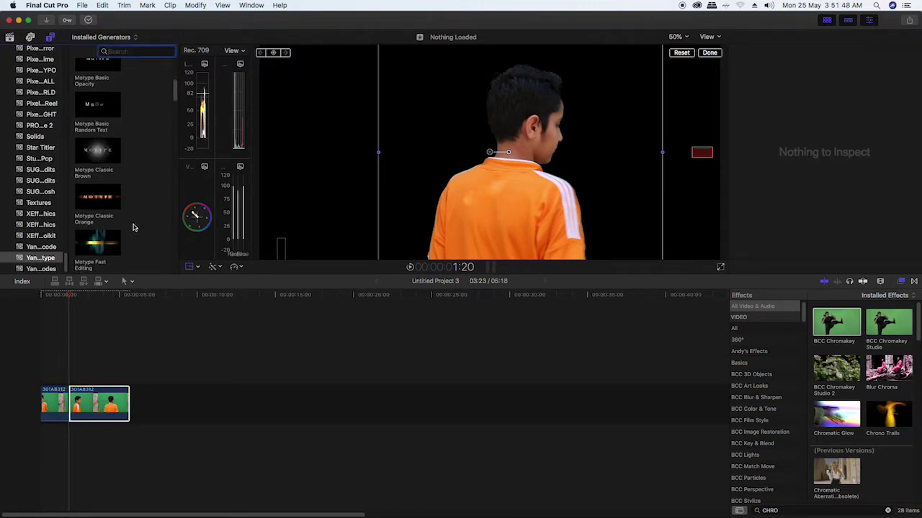
{"action": "scroll", "coordinate": [123, 201], "scroll_direction": "down", "scroll_amount": 3}
{"action": "left_click", "coordinate": [100, 133]}
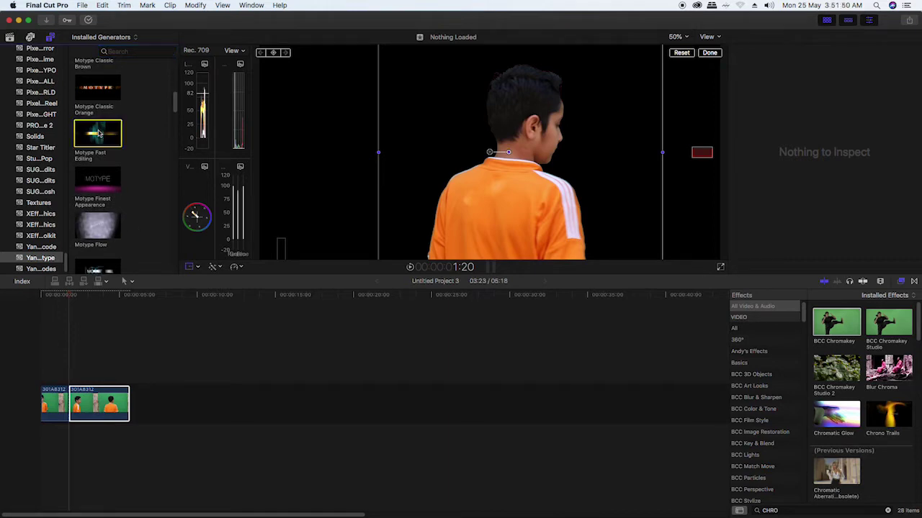
{"action": "left_click_drag", "start_coordinate": [100, 133], "coordinate": [26, 436]}
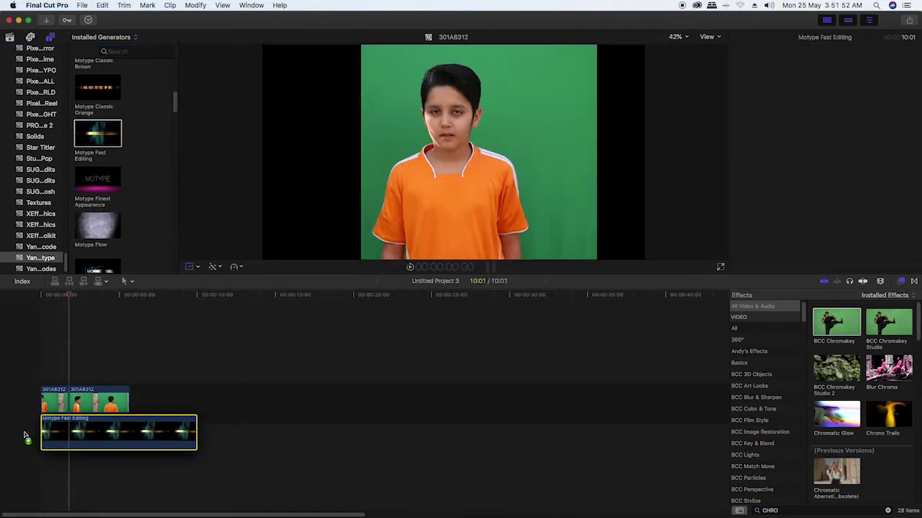
{"action": "left_click_drag", "start_coordinate": [22, 437], "coordinate": [199, 439]}
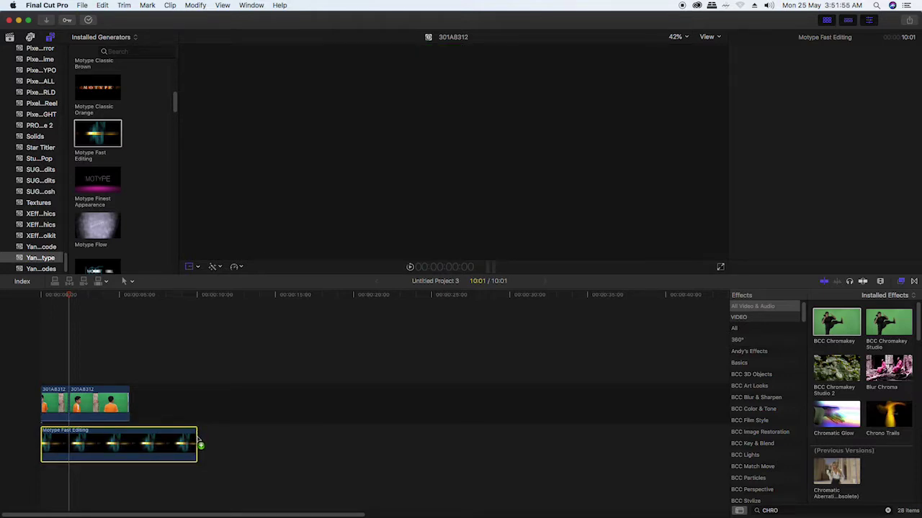
{"action": "left_click_drag", "start_coordinate": [200, 444], "coordinate": [126, 440]}
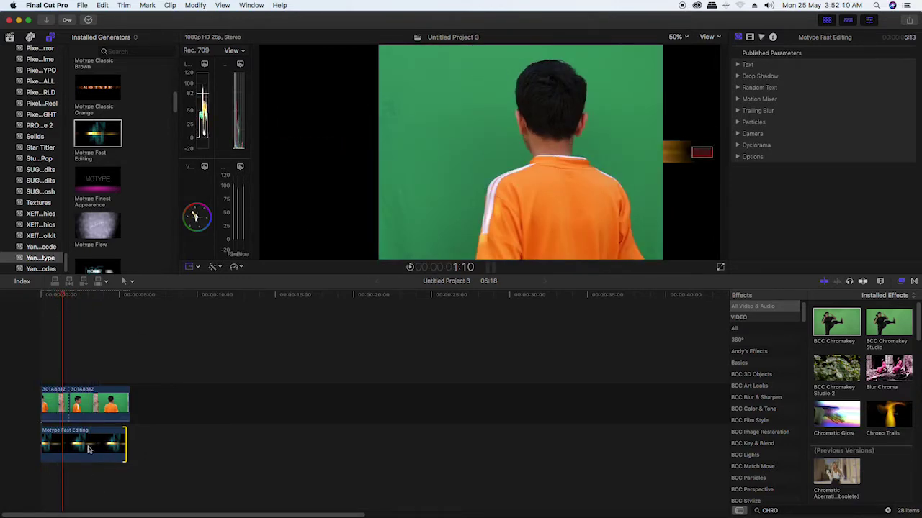
Shift the Motype title 1:20 later under the second boy clip and play back the composite.
{"action": "left_click_drag", "start_coordinate": [85, 436], "coordinate": [113, 437]}
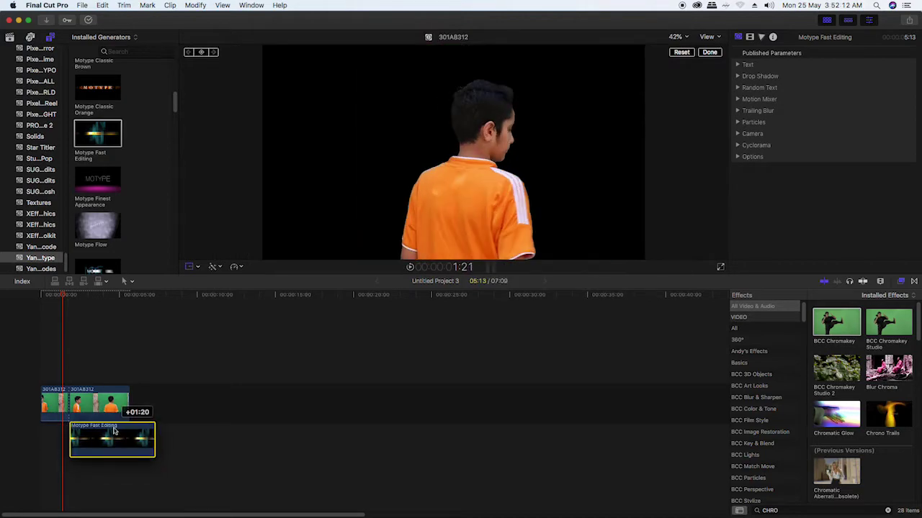
{"action": "mouse_move", "coordinate": [65, 295]}
{"action": "left_mouse_down"}
{"action": "mouse_move", "coordinate": [121, 302]}
{"action": "mouse_move", "coordinate": [58, 313]}
{"action": "left_mouse_up"}
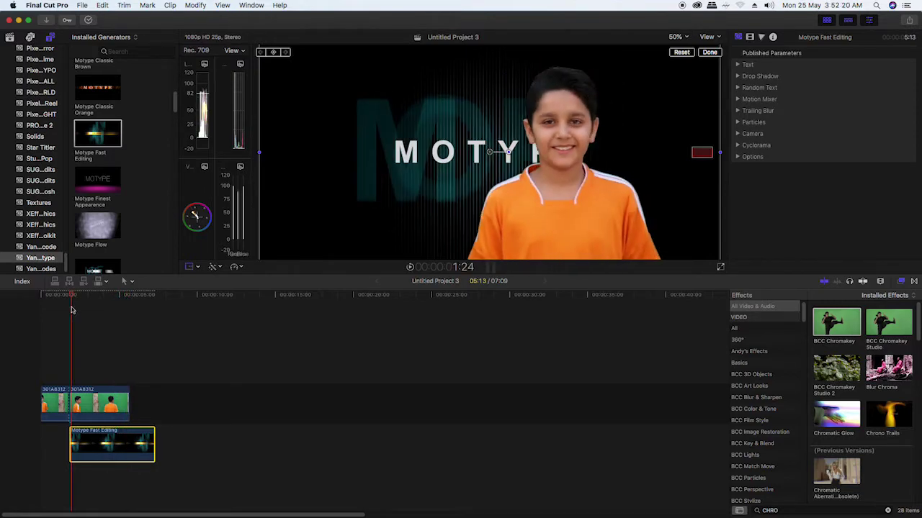
{"action": "key", "text": "space"}
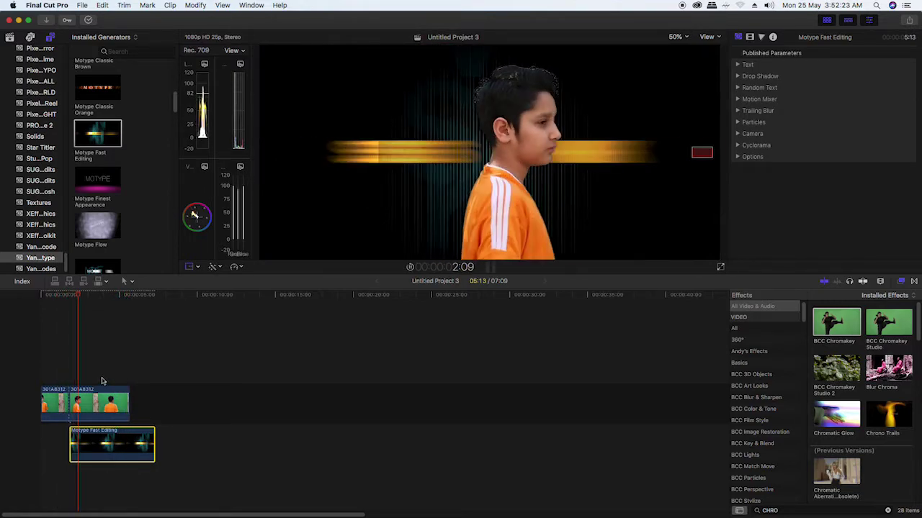
{"action": "left_click", "coordinate": [116, 393]}
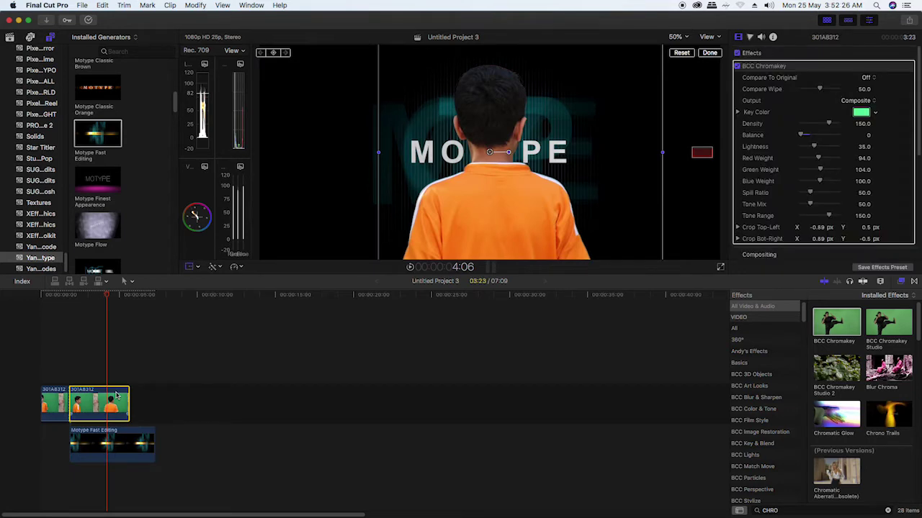
Retime the second boy clip to Slow 25% so it lasts 15:17.
{"action": "key", "text": "super+r"}
{"action": "left_click", "coordinate": [117, 381]}
{"action": "mouse_move", "coordinate": [135, 393]}
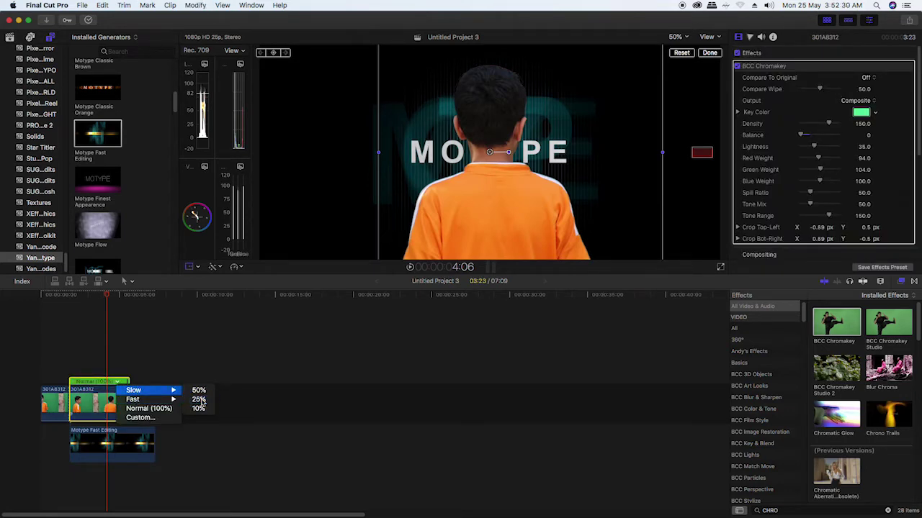
{"action": "left_click", "coordinate": [199, 400]}
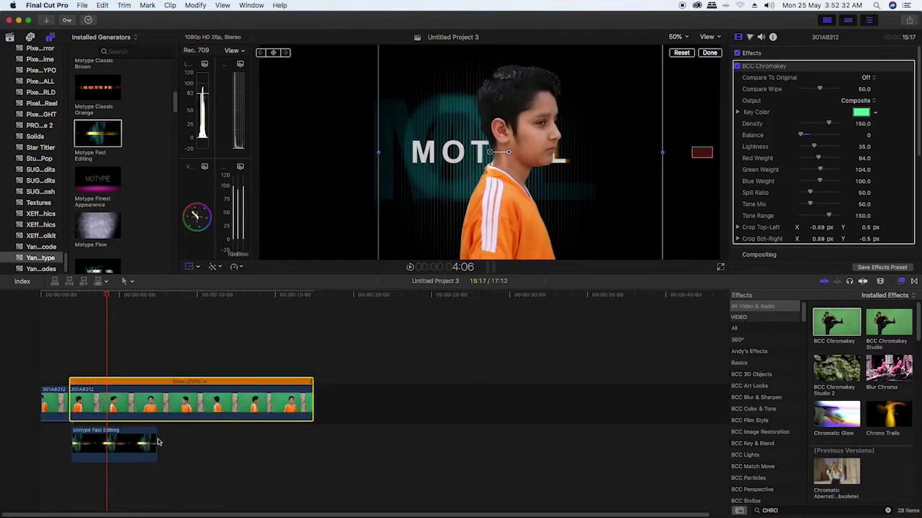
Stretch the Motype title's end to match the slowed clip, about 15:10 long.
{"action": "left_click_drag", "start_coordinate": [155, 438], "coordinate": [308, 447]}
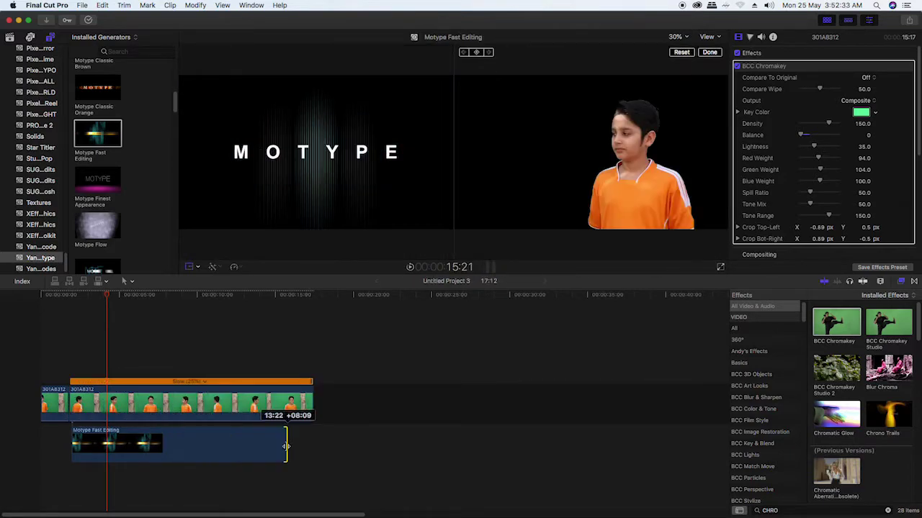
{"action": "left_click_drag", "start_coordinate": [311, 447], "coordinate": [311, 447]}
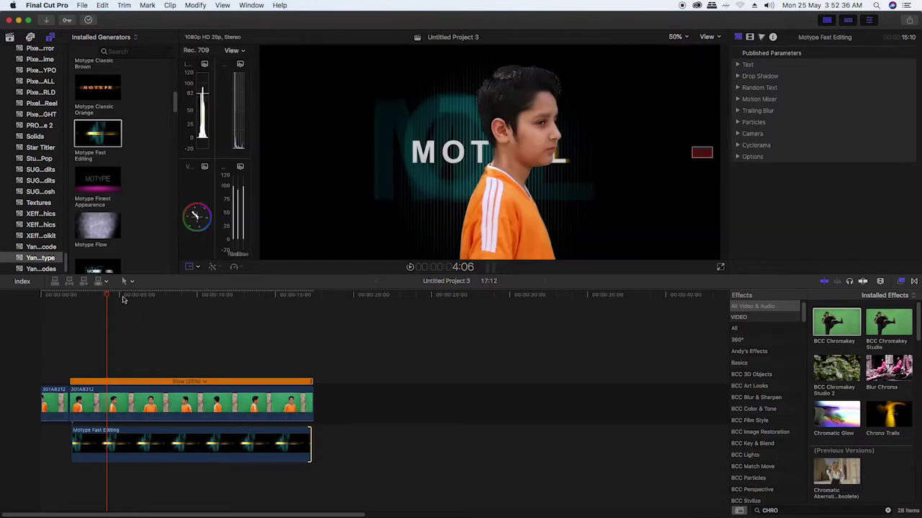
{"action": "left_click", "coordinate": [69, 307]}
{"action": "left_click", "coordinate": [111, 339]}
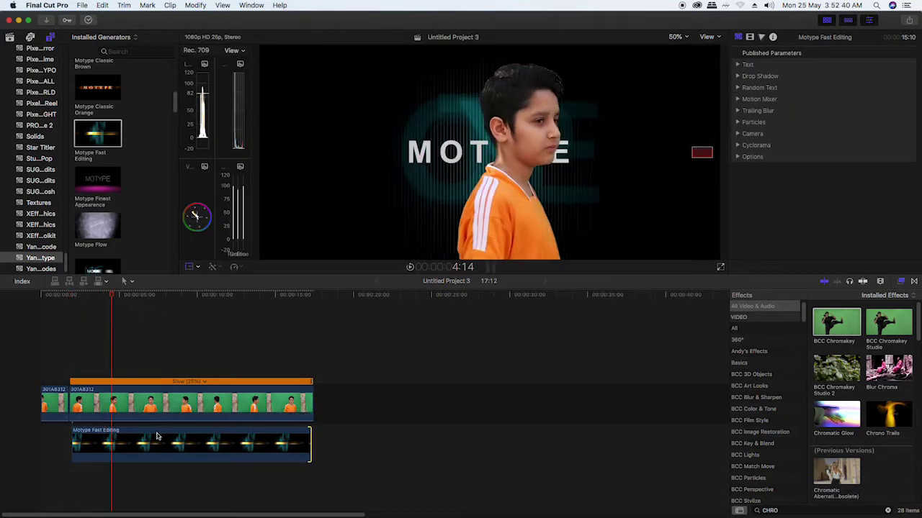
{"action": "left_click", "coordinate": [157, 435]}
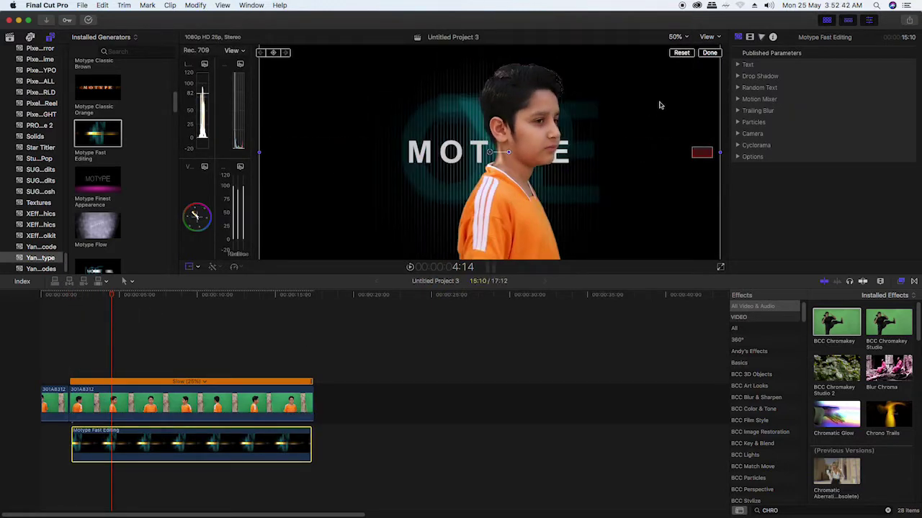
Replace the MOTYPE title text with the boy's full name and set Font Size to 103.
{"action": "left_click", "coordinate": [749, 39]}
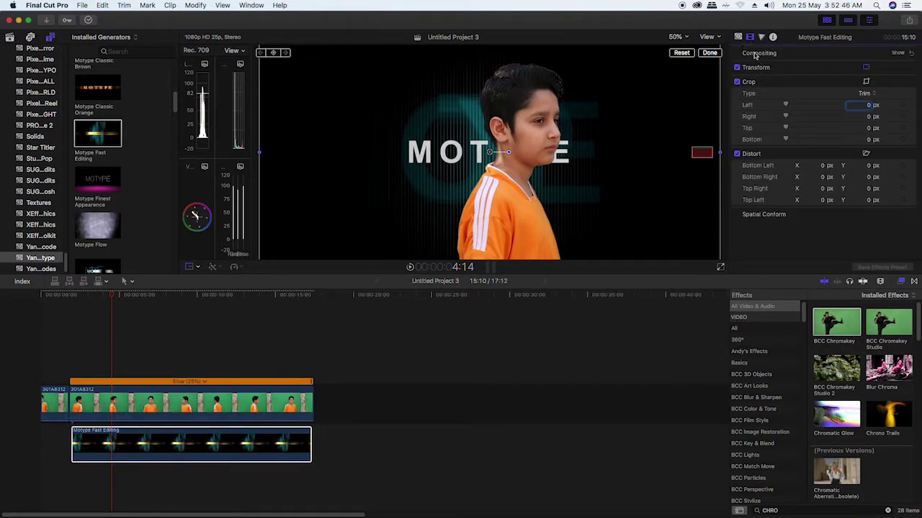
{"action": "left_click", "coordinate": [216, 452]}
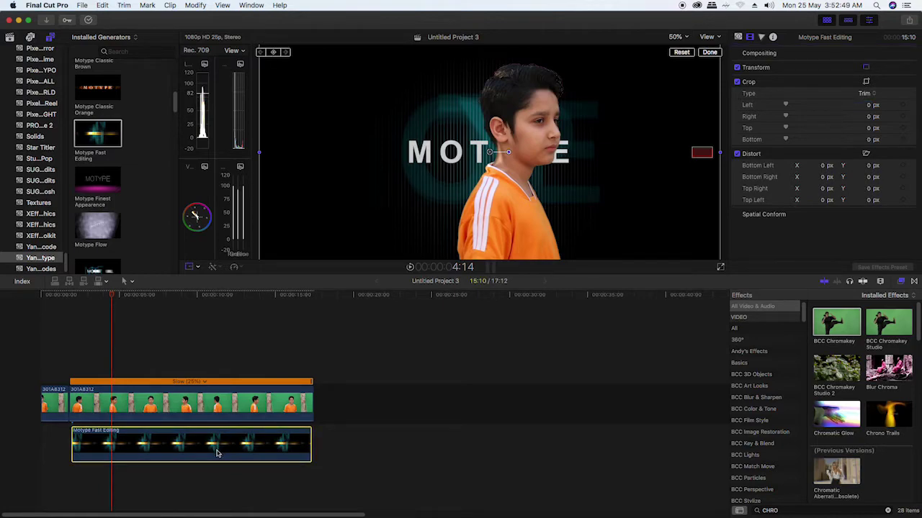
{"action": "left_click", "coordinate": [739, 36]}
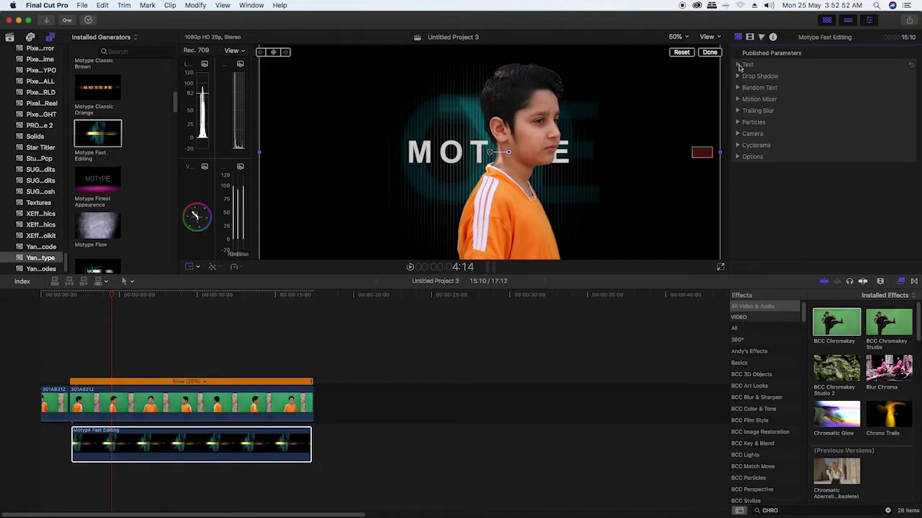
{"action": "left_click", "coordinate": [738, 65]}
{"action": "left_click_drag", "start_coordinate": [827, 80], "coordinate": [772, 82]}
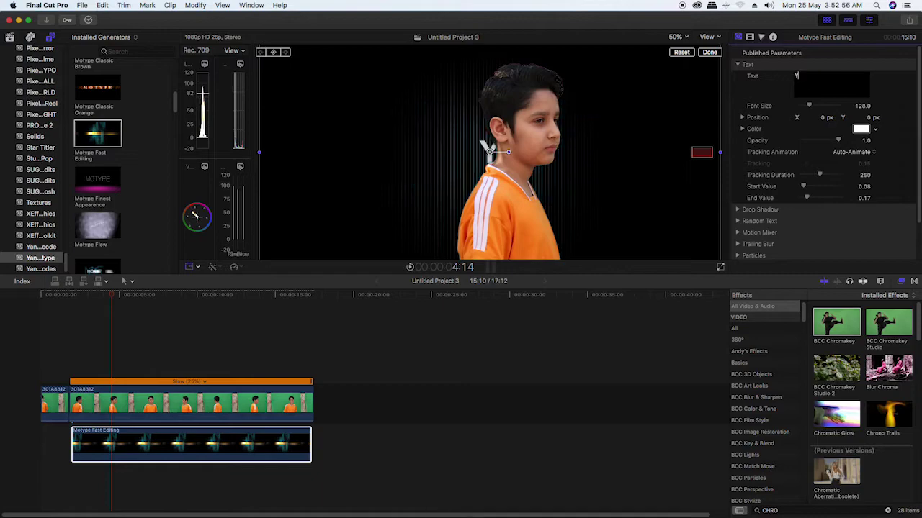
{"action": "type", "text": "YUVR"}
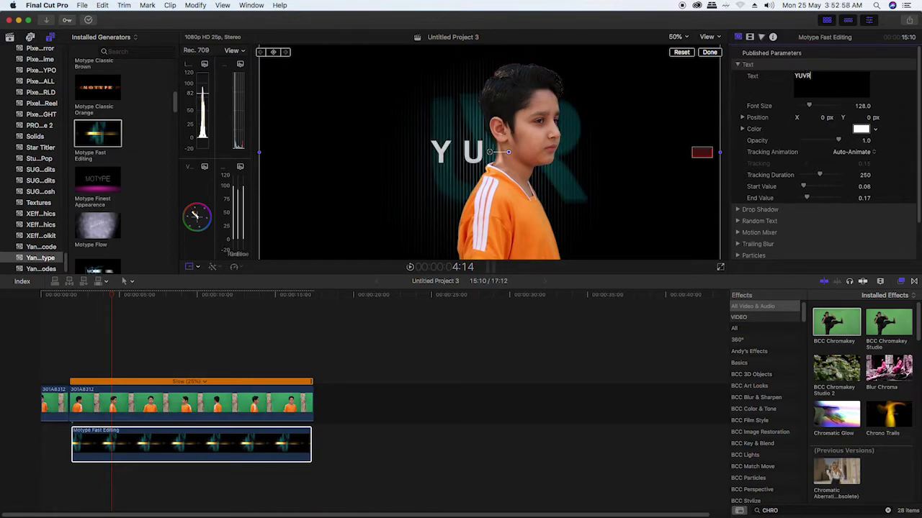
{"action": "type", "text": "AJ"}
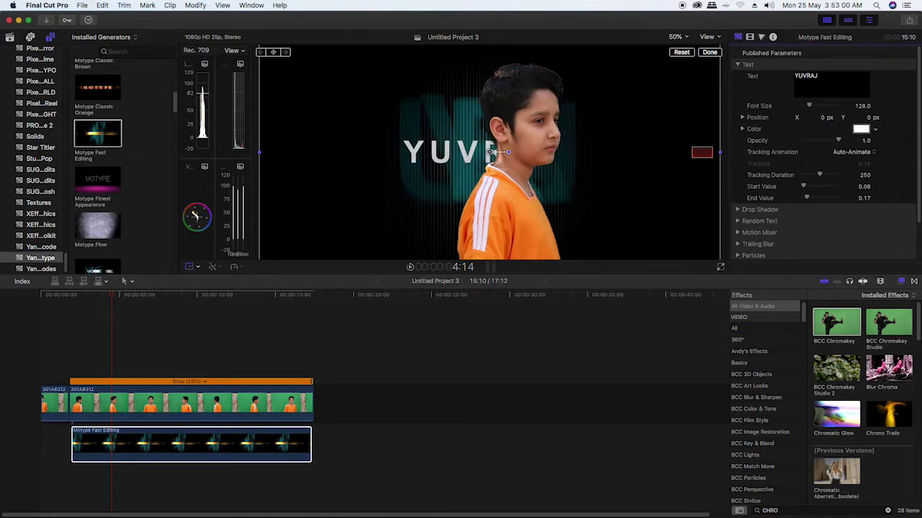
{"action": "type", "text": " MATH"}
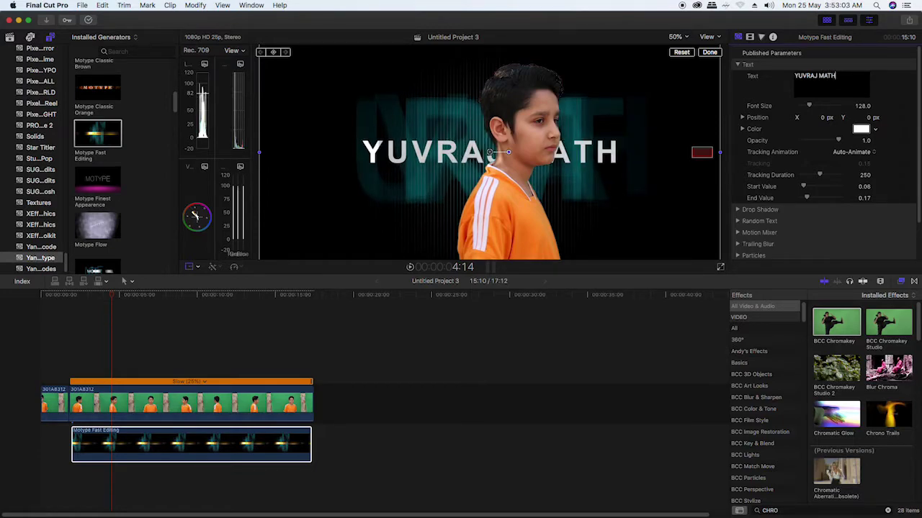
{"action": "type", "text": "A"}
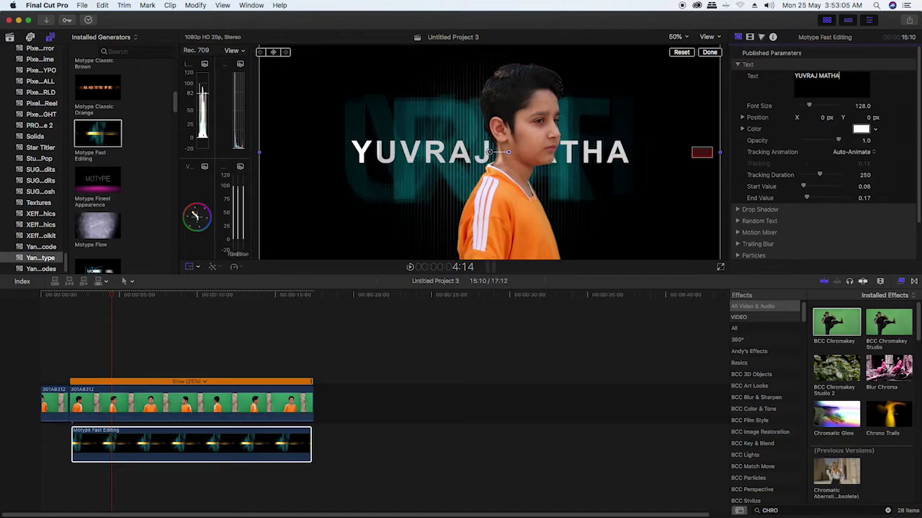
{"action": "type", "text": "ROO"}
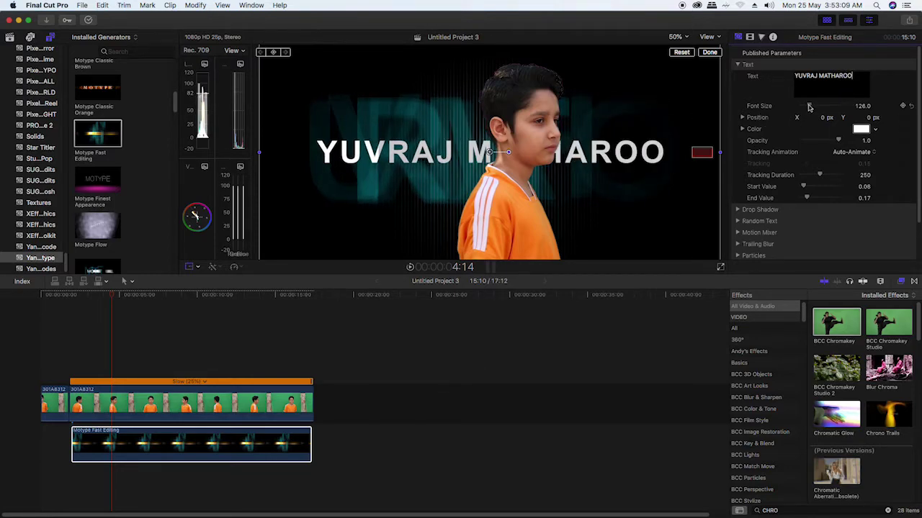
{"action": "left_click_drag", "start_coordinate": [809, 106], "coordinate": [809, 107]}
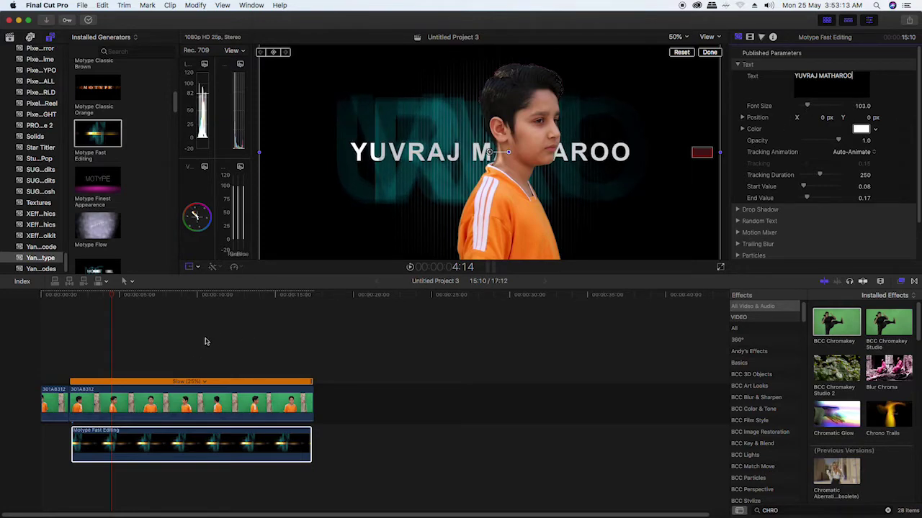
{"action": "mouse_move", "coordinate": [111, 299]}
{"action": "left_mouse_down"}
{"action": "mouse_move", "coordinate": [35, 304]}
{"action": "mouse_move", "coordinate": [51, 304]}
{"action": "left_mouse_up"}
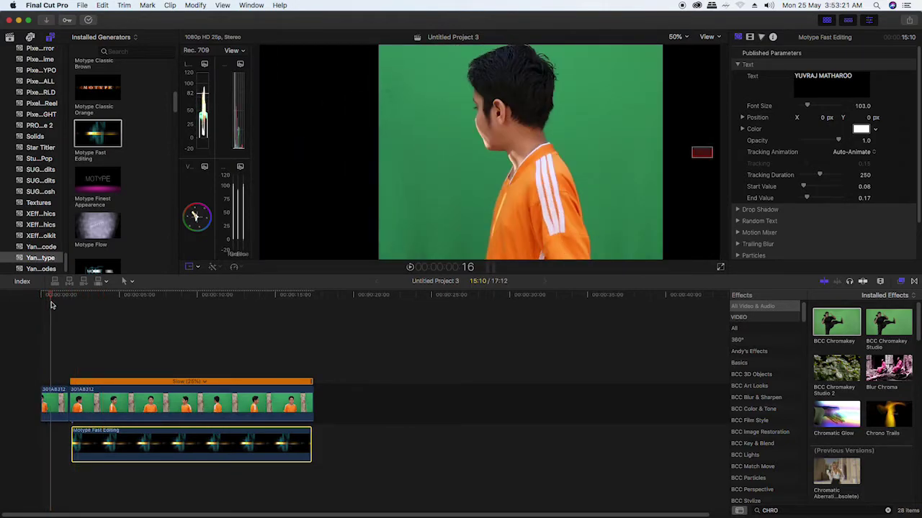
Reset the first green-screen clip's left and right crop to 0 px.
{"action": "key", "text": "shift+c"}
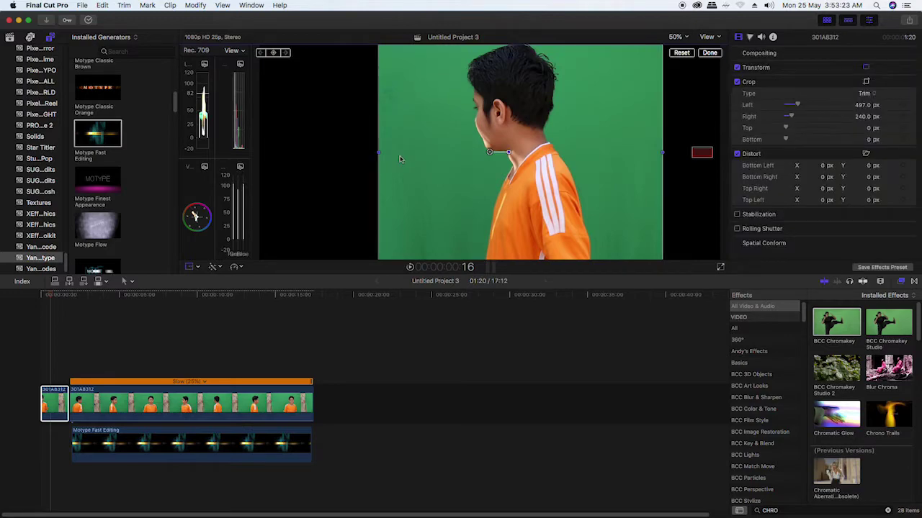
{"action": "left_click_drag", "start_coordinate": [378, 153], "coordinate": [358, 153]}
{"action": "left_click_drag", "start_coordinate": [799, 107], "coordinate": [755, 119]}
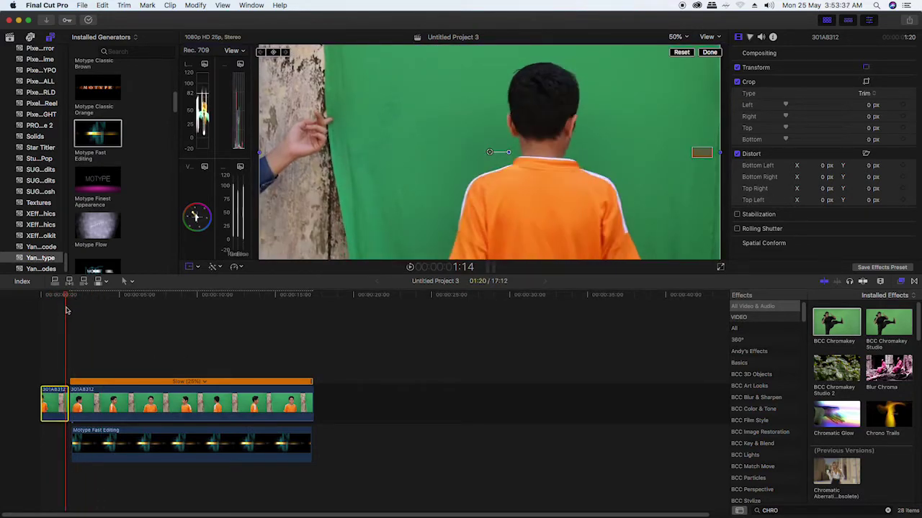
Zoom the timeline in, select the slowed clip, and bring up the transitions list.
{"action": "key", "text": "super+equal"}
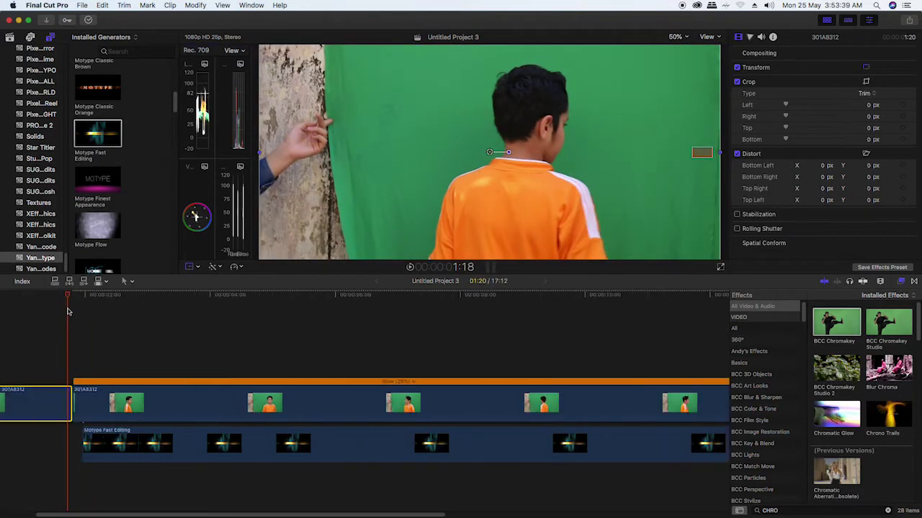
{"action": "left_click_drag", "start_coordinate": [75, 399], "coordinate": [79, 401]}
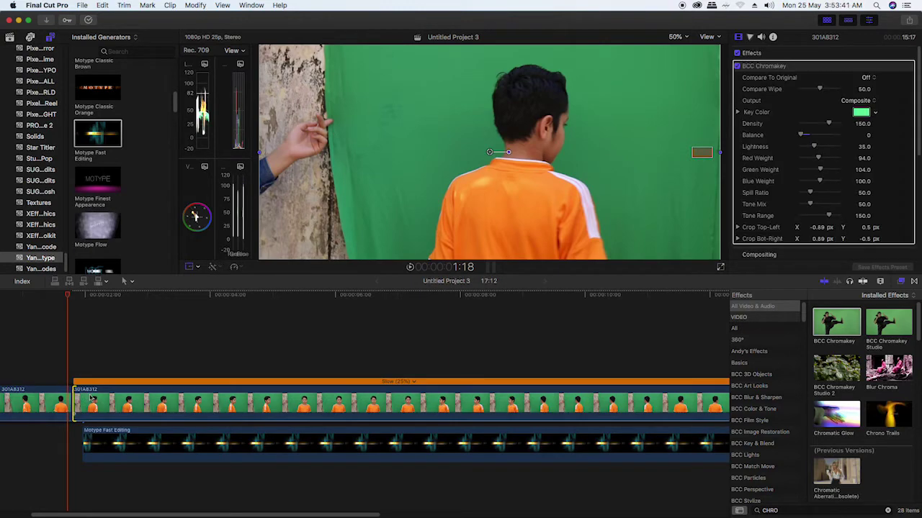
{"action": "key", "text": "ctrl+super+5"}
Browse the transitions to the Volumetrix light-ray category.
{"action": "scroll", "coordinate": [808, 368], "scroll_direction": "up", "scroll_amount": 1}
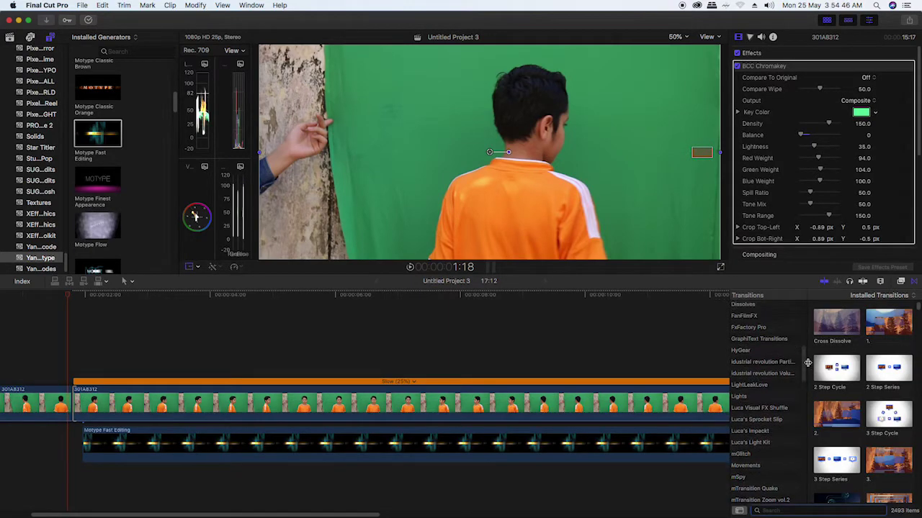
{"action": "left_click", "coordinate": [789, 364]}
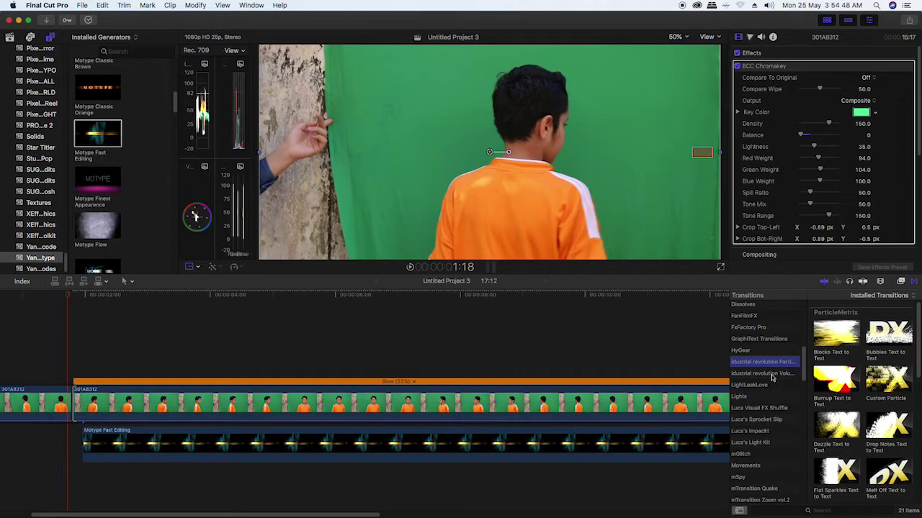
{"action": "left_click", "coordinate": [772, 375]}
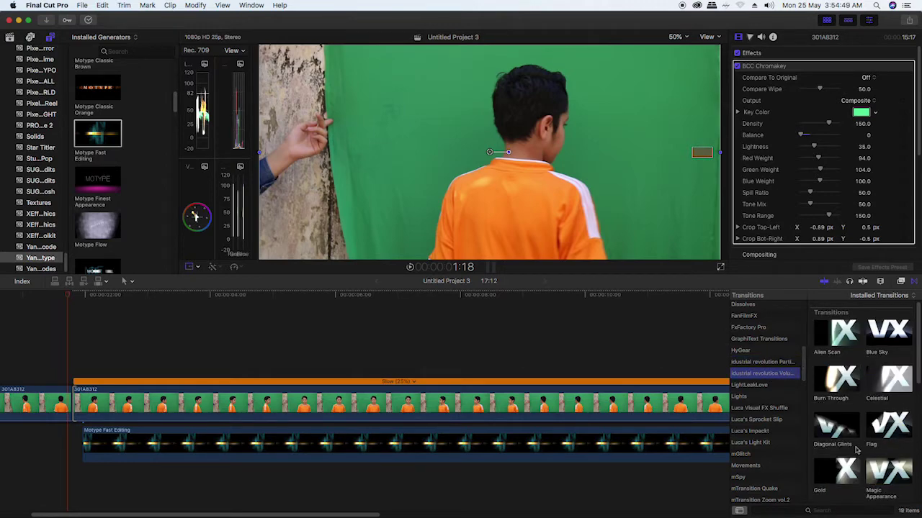
{"action": "left_click_drag", "start_coordinate": [916, 385], "coordinate": [919, 466]}
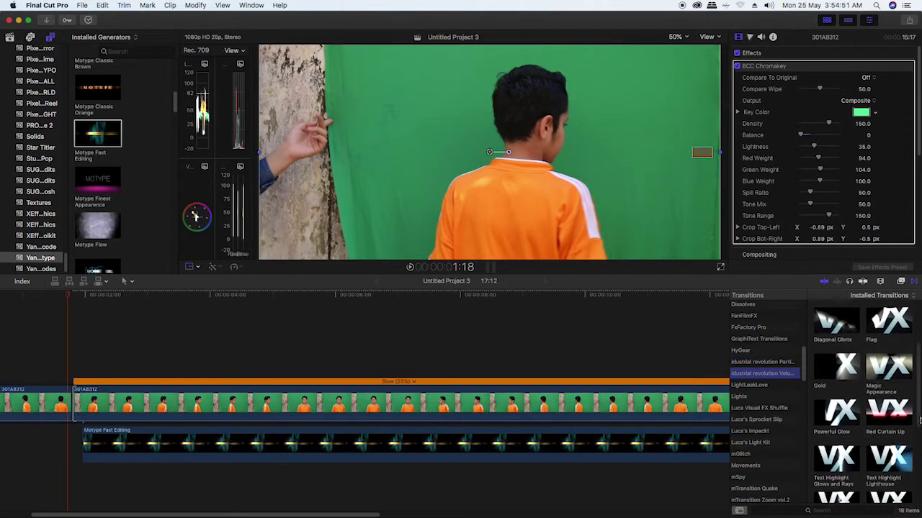
{"action": "scroll", "coordinate": [919, 467], "scroll_direction": "down", "scroll_amount": 5}
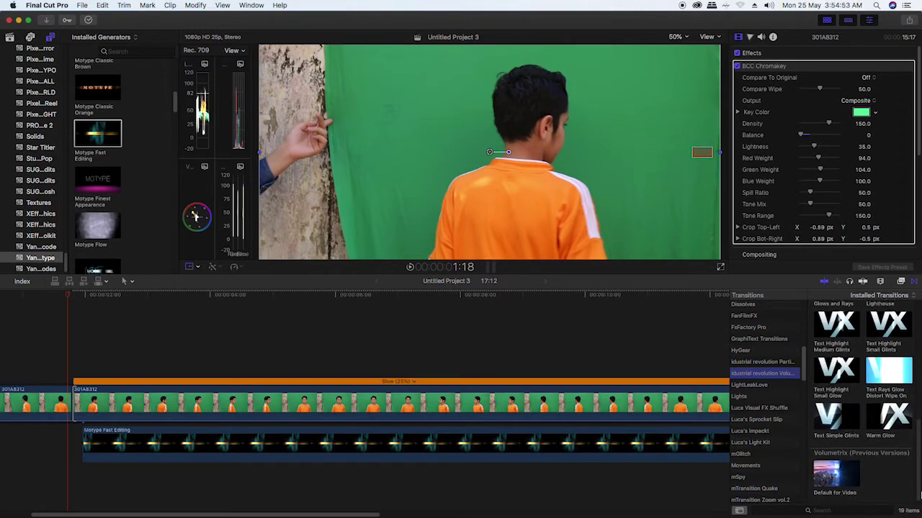
Place Volumetrix Default for Video at the cut, shorten it to a brief flash, and play it.
{"action": "left_click_drag", "start_coordinate": [833, 468], "coordinate": [67, 407]}
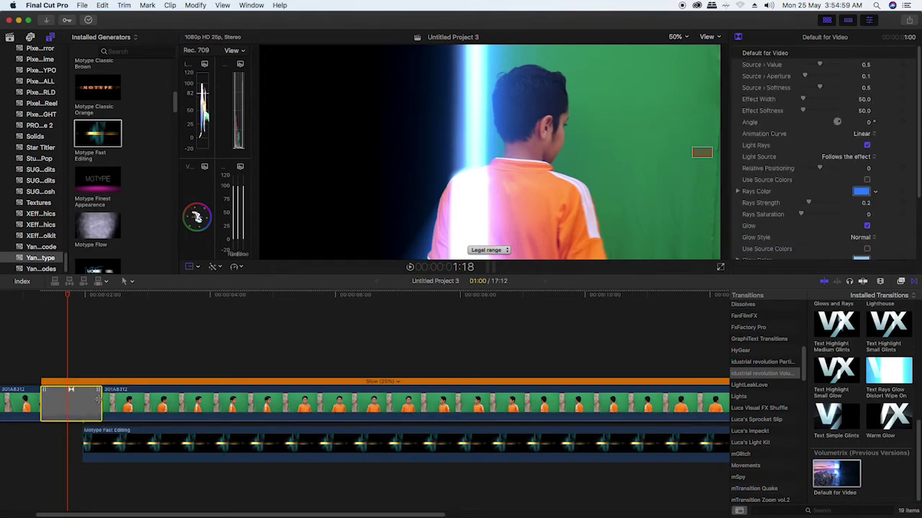
{"action": "left_click_drag", "start_coordinate": [99, 400], "coordinate": [76, 401]}
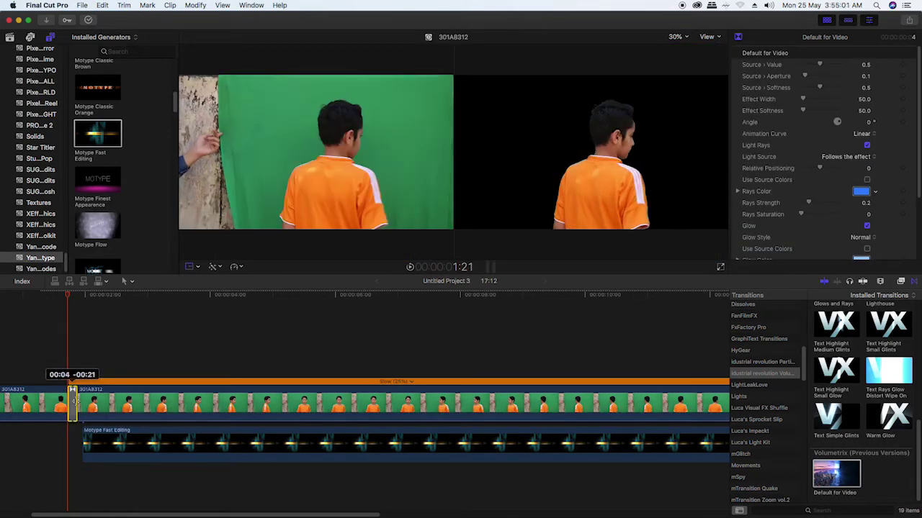
{"action": "key", "text": "space"}
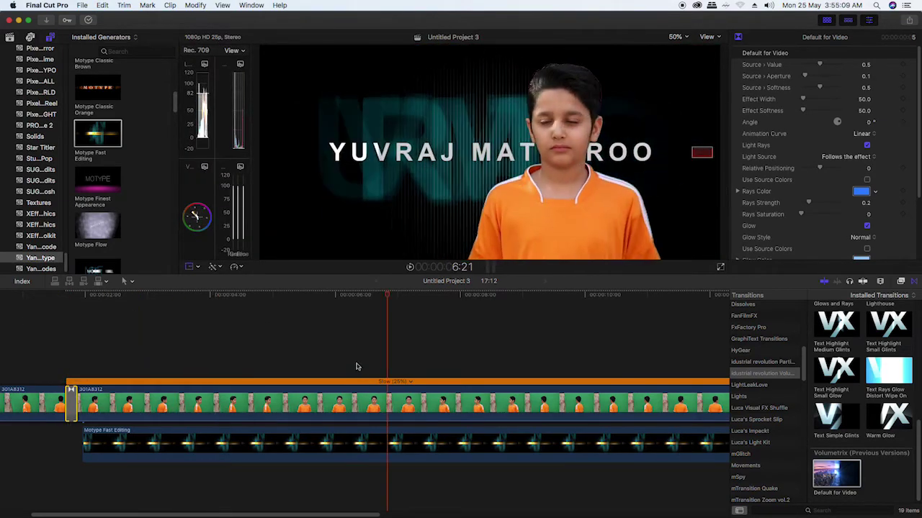
{"action": "key", "text": "super+minus"}
{"action": "key", "text": "super+minus"}
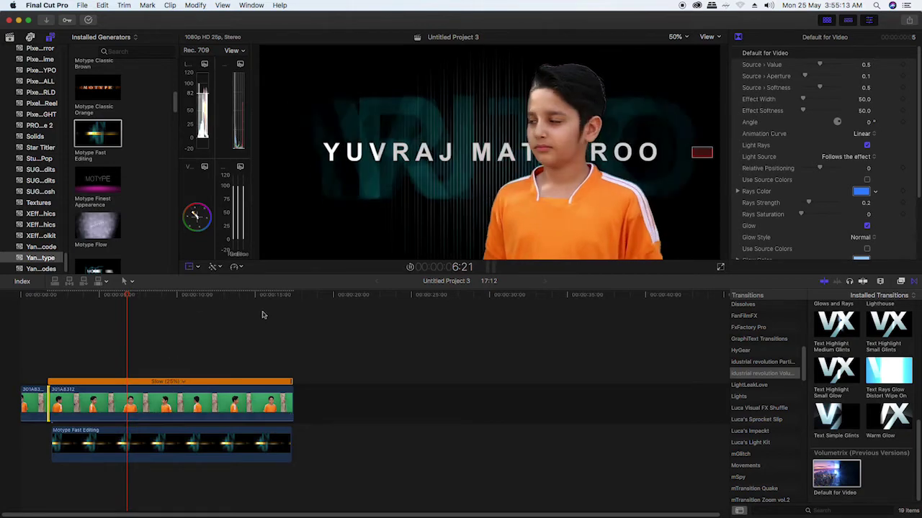
Select the main keyed boy clip, show the library's projects list, and play the composite.
{"action": "left_click", "coordinate": [164, 404]}
{"action": "key", "text": "super+0"}
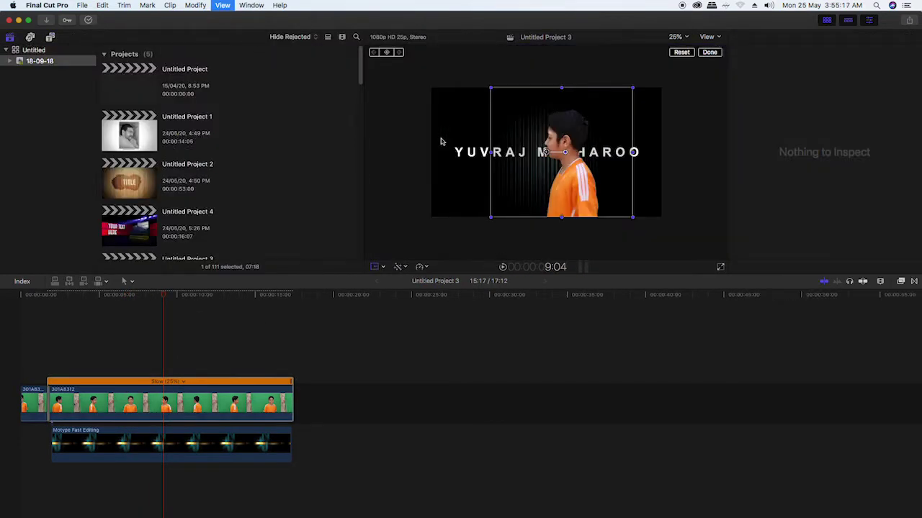
{"action": "key", "text": "space"}
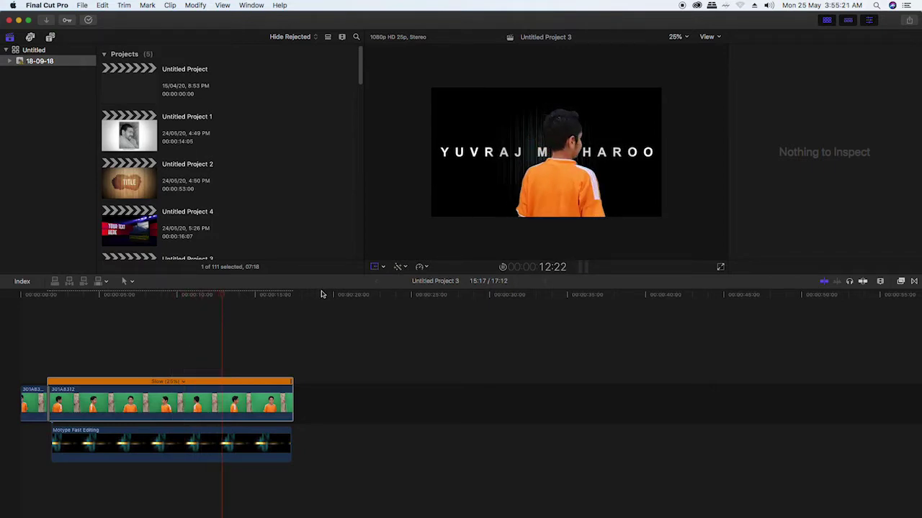
{"action": "key", "text": "space"}
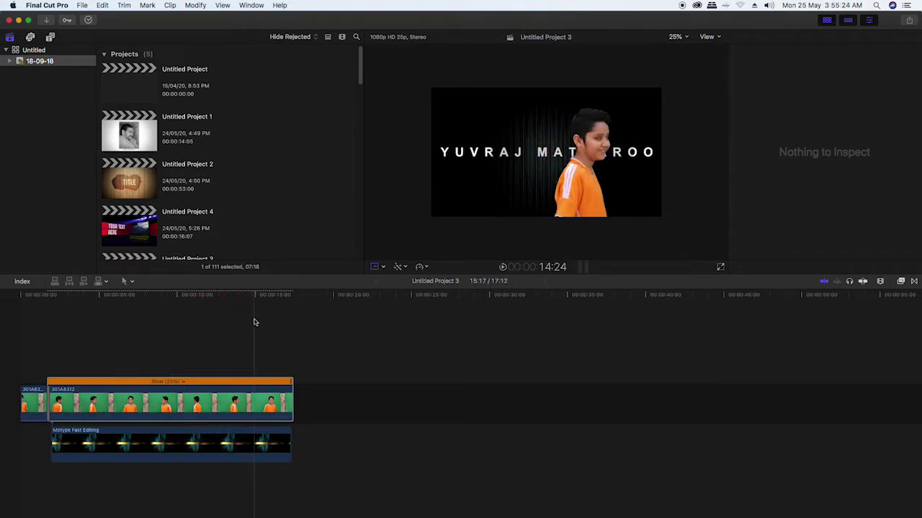
{"action": "key", "text": "shift+t"}
{"action": "key", "text": "space"}
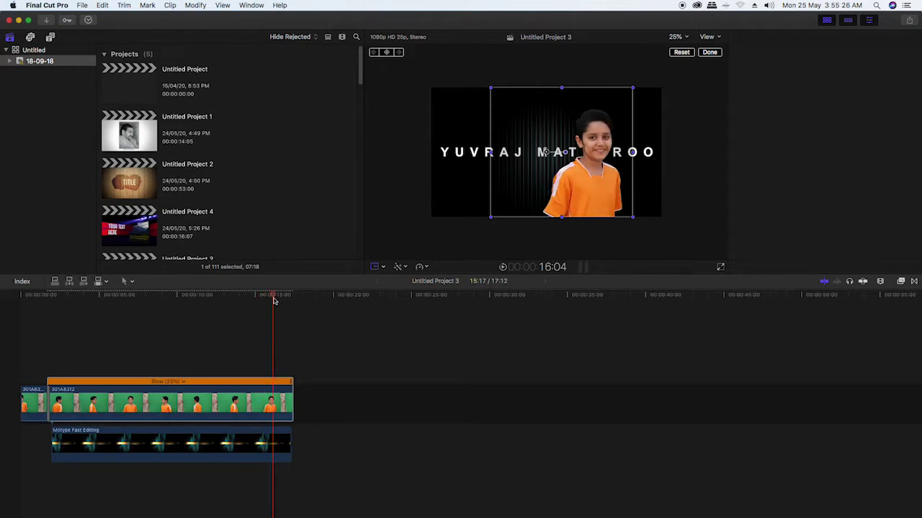
Scrub and replay the clip's final seconds from about 14:15 with its effect settings shown.
{"action": "left_click", "coordinate": [246, 299]}
{"action": "left_click_drag", "start_coordinate": [246, 301], "coordinate": [270, 302]}
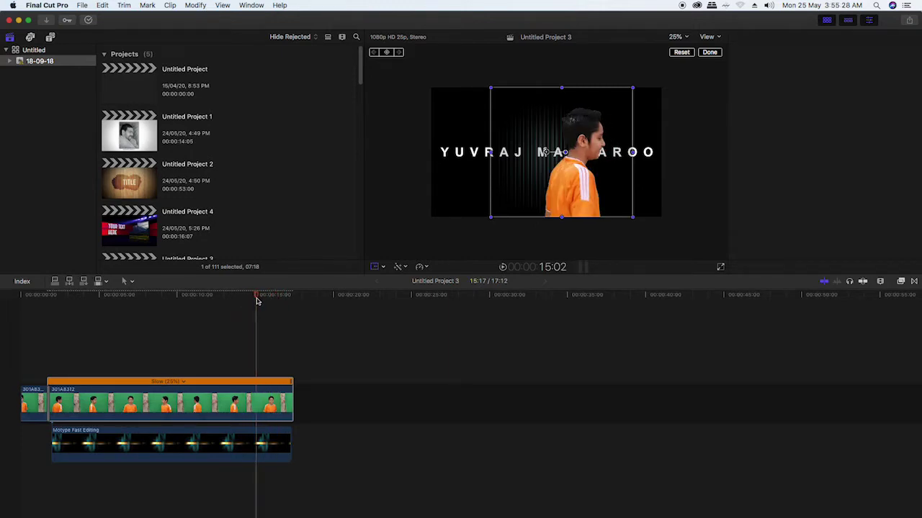
{"action": "key", "text": "shift+t"}
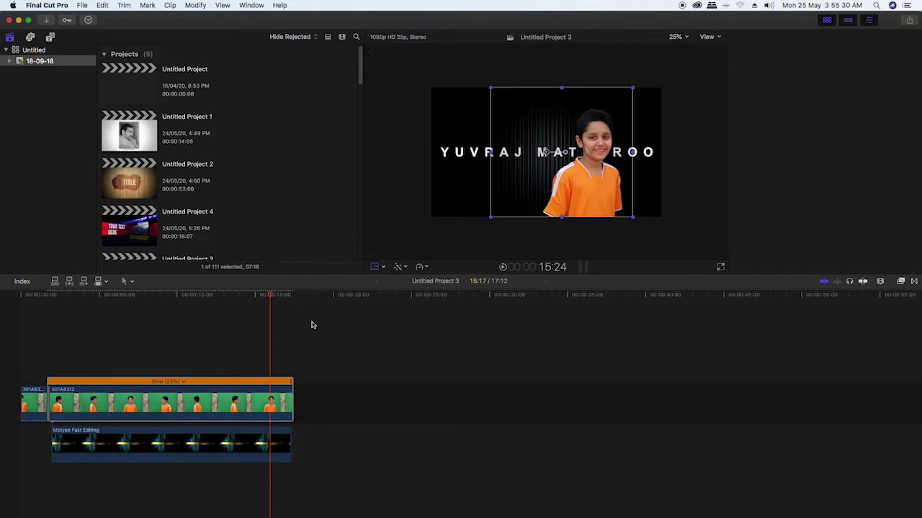
{"action": "key", "text": "super+4"}
{"action": "key", "text": "space"}
{"action": "key", "text": "space"}
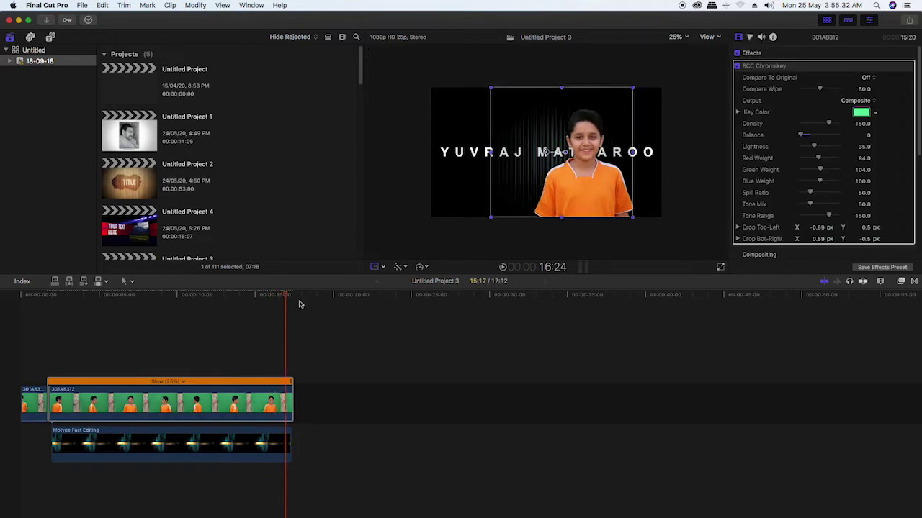
{"action": "left_click_drag", "start_coordinate": [289, 301], "coordinate": [267, 310]}
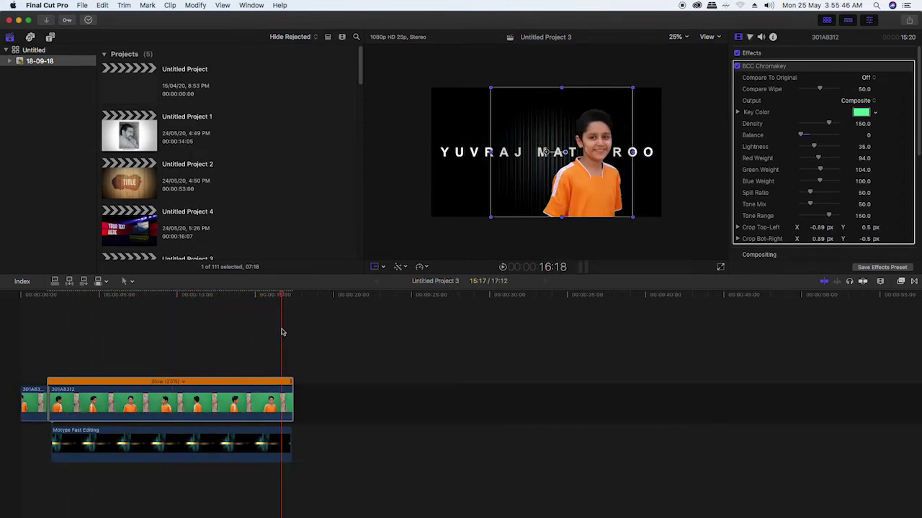
Move just past the end of the edit and deselect the clip.
{"action": "left_click", "coordinate": [296, 399]}
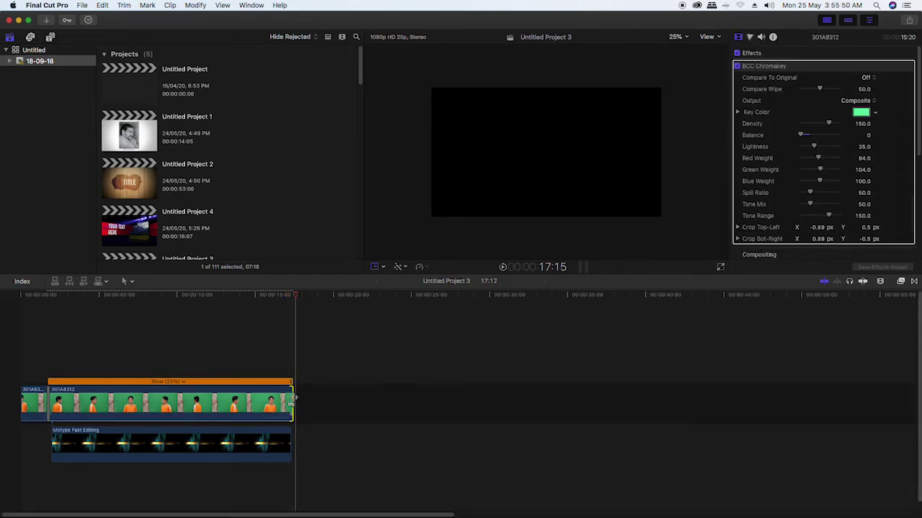
{"action": "left_click", "coordinate": [294, 398]}
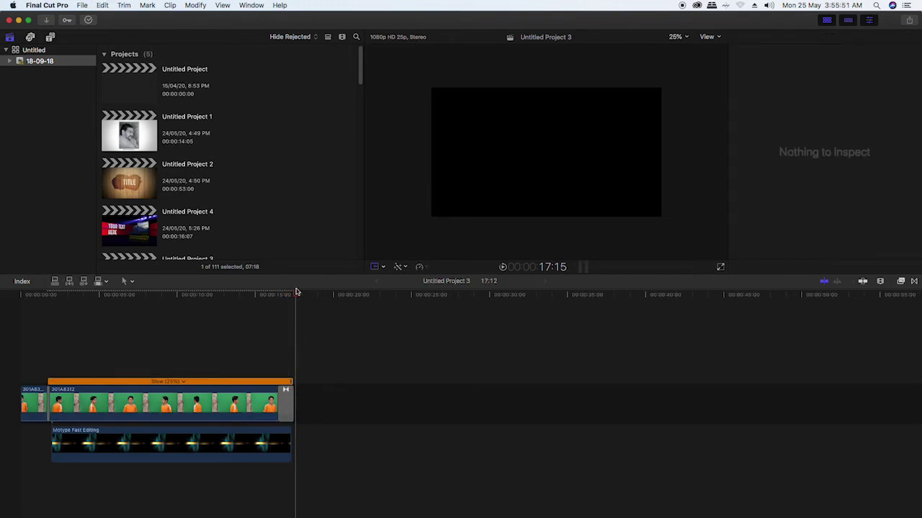
{"action": "left_click", "coordinate": [285, 311]}
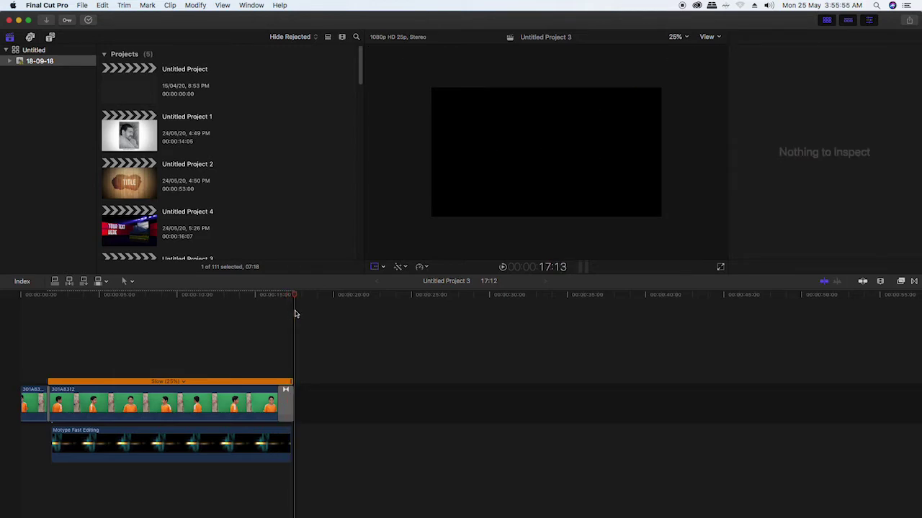
Replay the first clip from the start and open Master File export for Untitled Project 3.
{"action": "key", "text": "Home"}
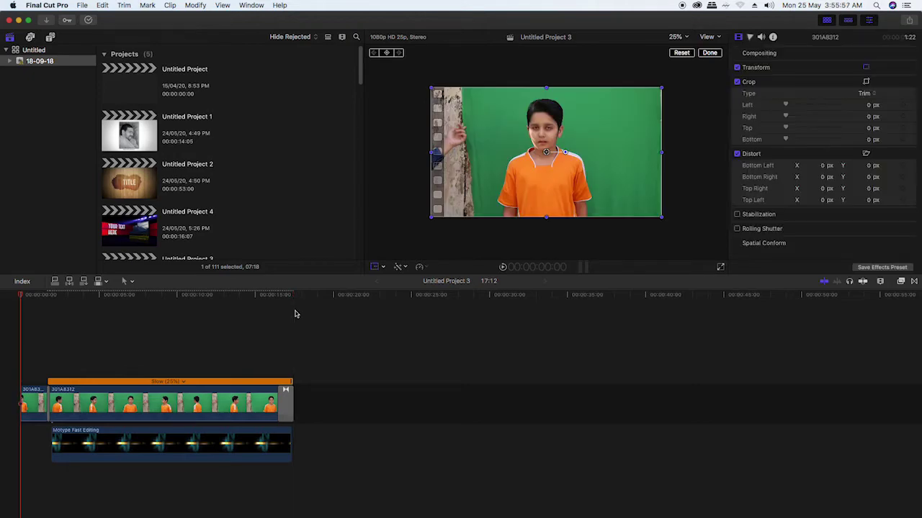
{"action": "key", "text": "c"}
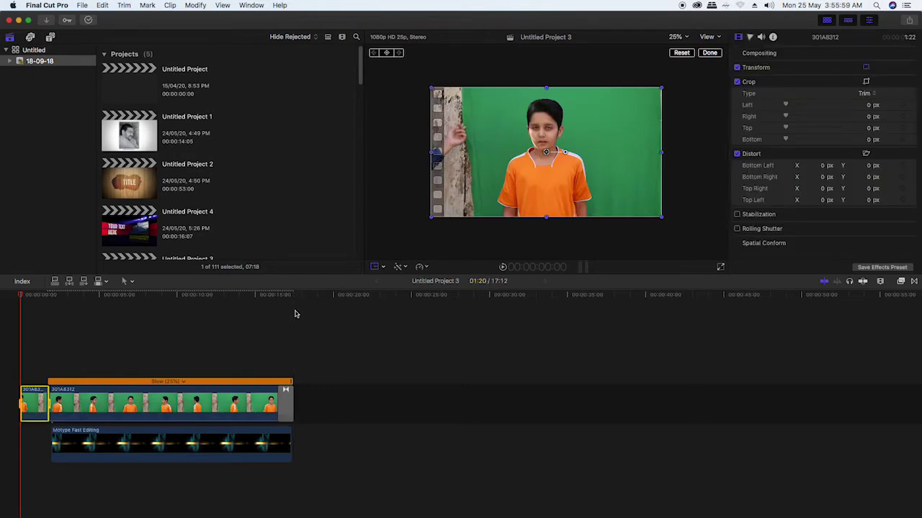
{"action": "key", "text": "space"}
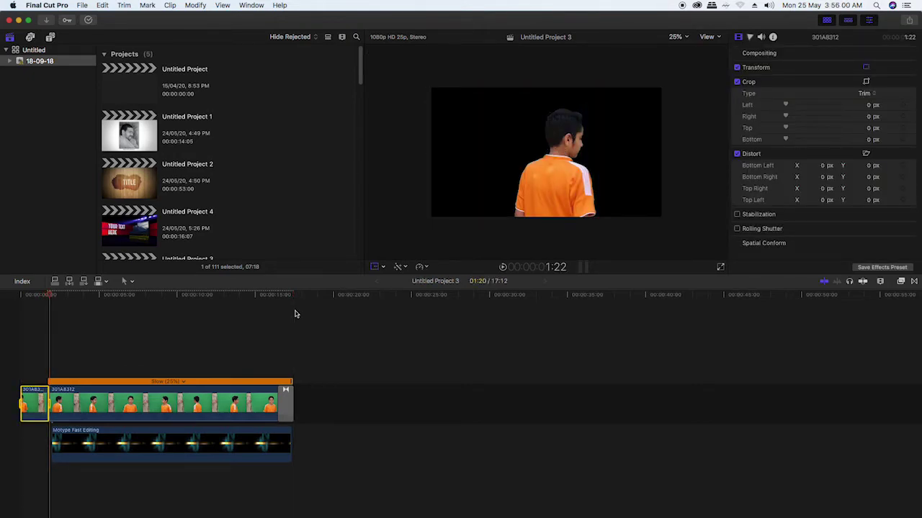
{"action": "key", "text": "super+e"}
Save the QuickTime export to the Desktop named after the boy, keeping the existing file.
{"action": "mouse_move", "coordinate": [593, 271]}
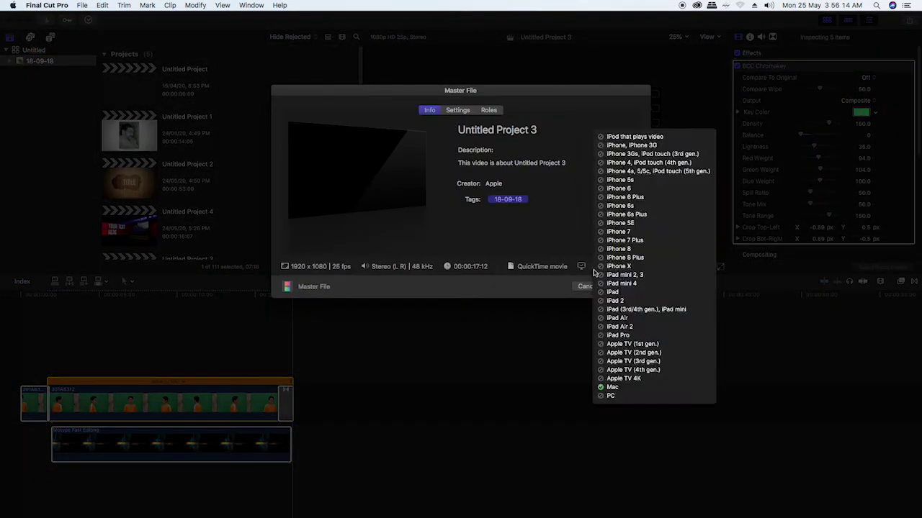
{"action": "left_click", "coordinate": [625, 288]}
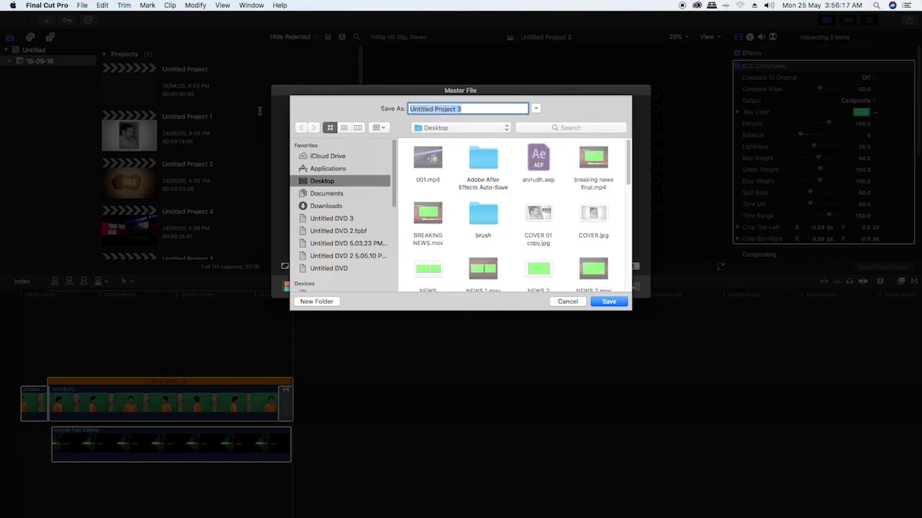
{"action": "type", "text": "YUVRAJ"}
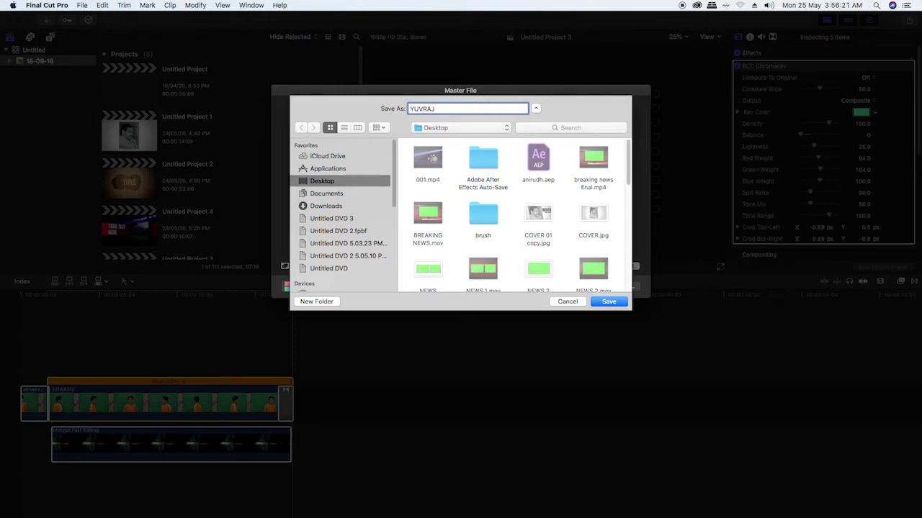
{"action": "left_click", "coordinate": [614, 303]}
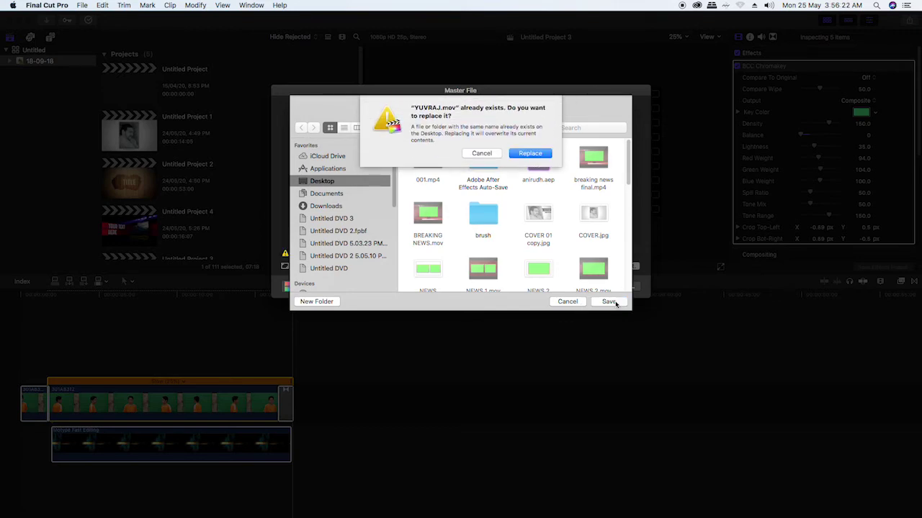
{"action": "left_click", "coordinate": [481, 153]}
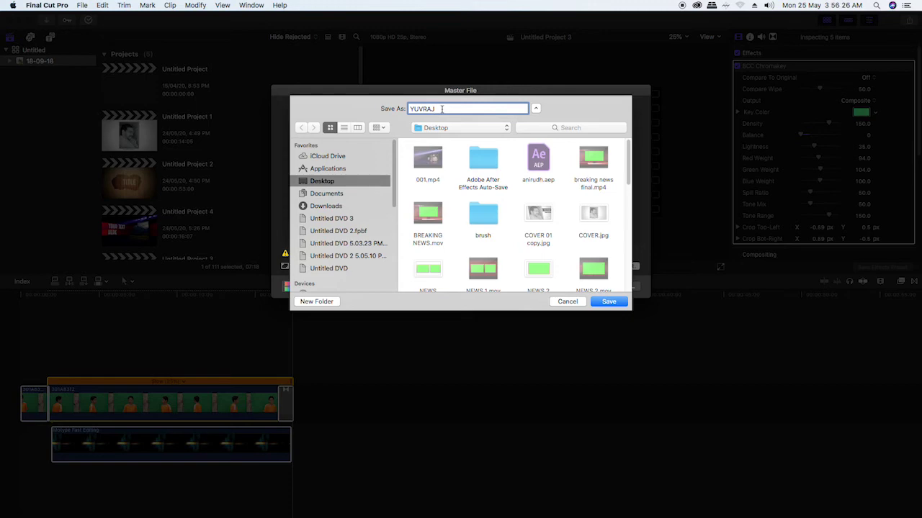
{"action": "left_click", "coordinate": [605, 301]}
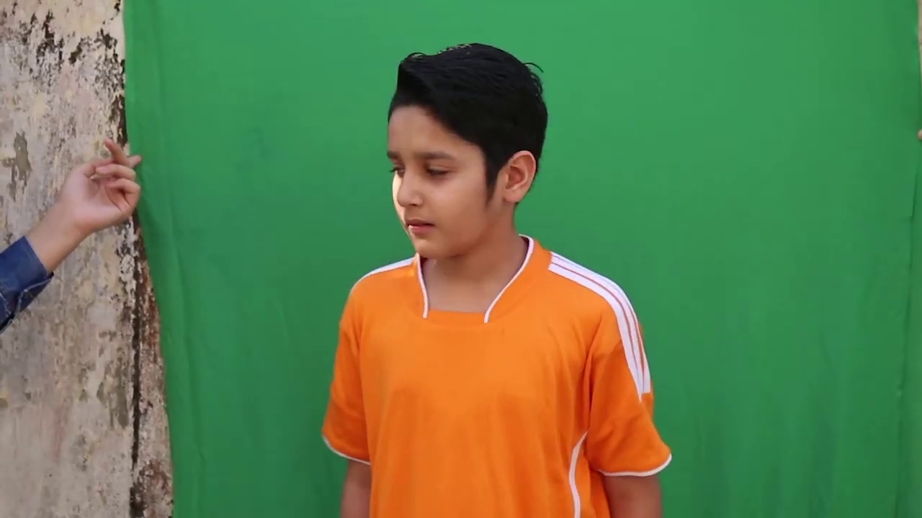